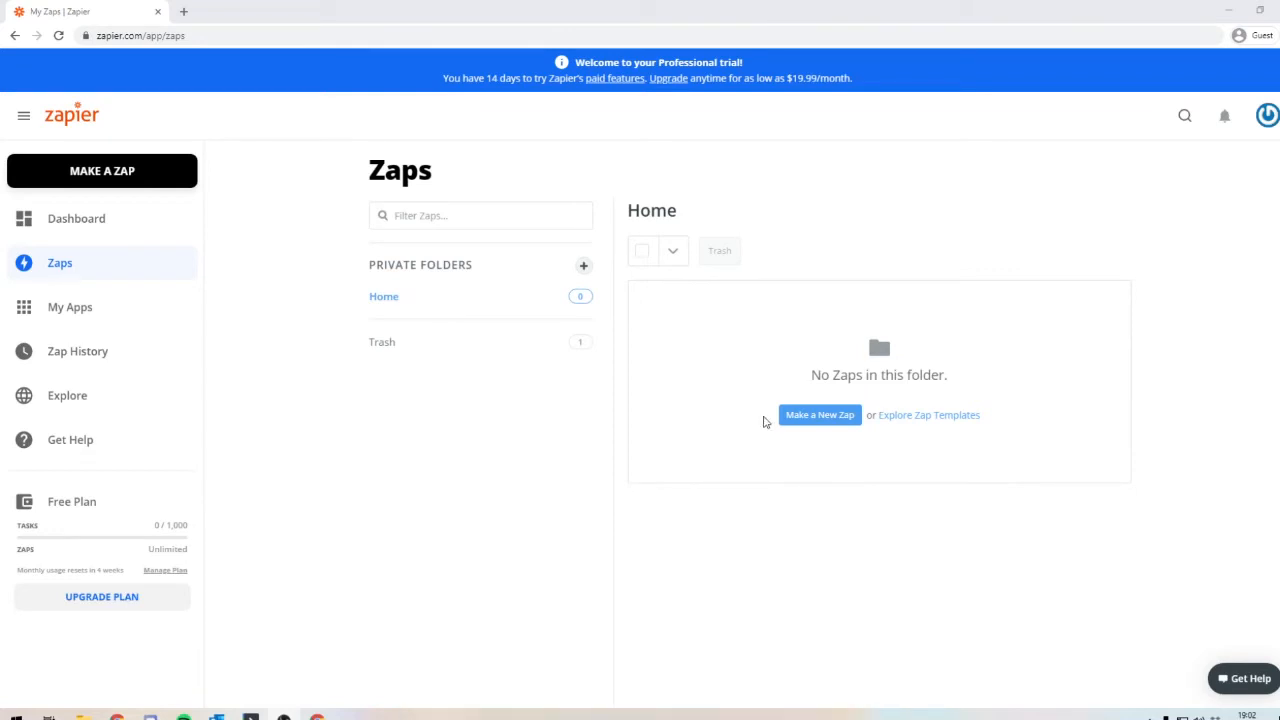
pyautogui.click(117, 237)
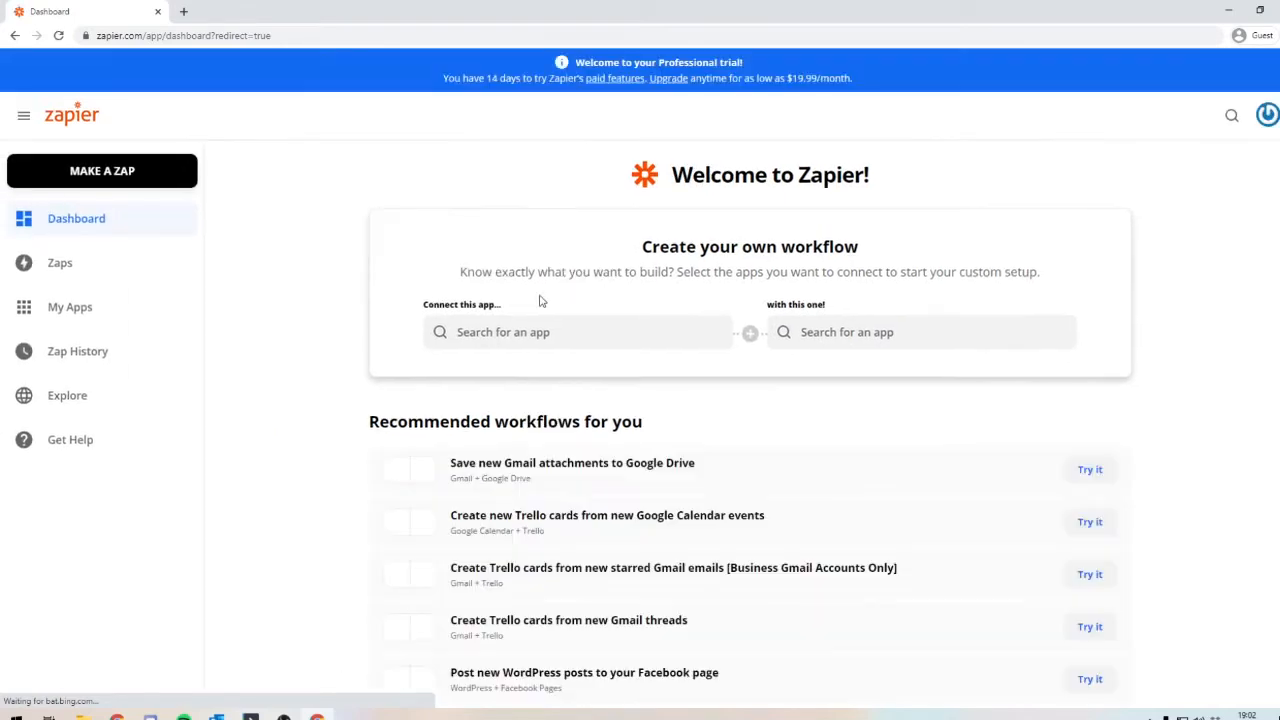
pyautogui.click(551, 335)
pyautogui.write('sc')
pyautogui.hotkey('ctrl', 'a')
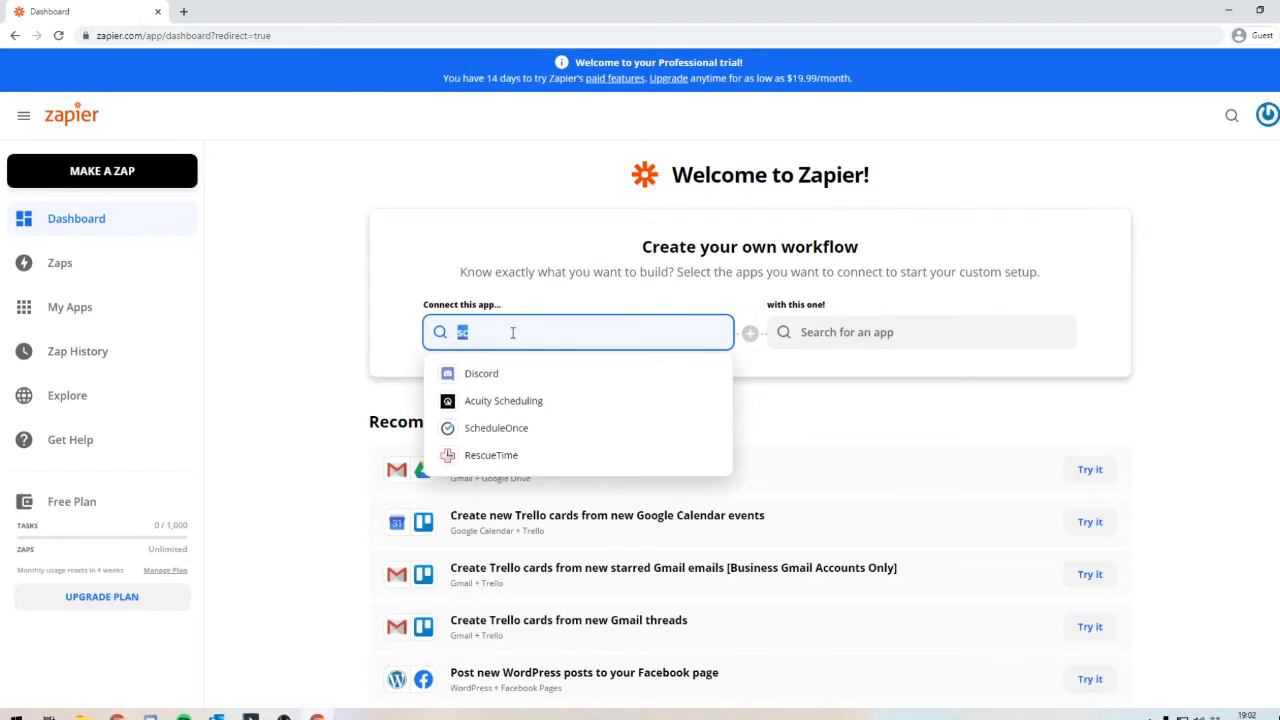
pyautogui.press('BackSpace')
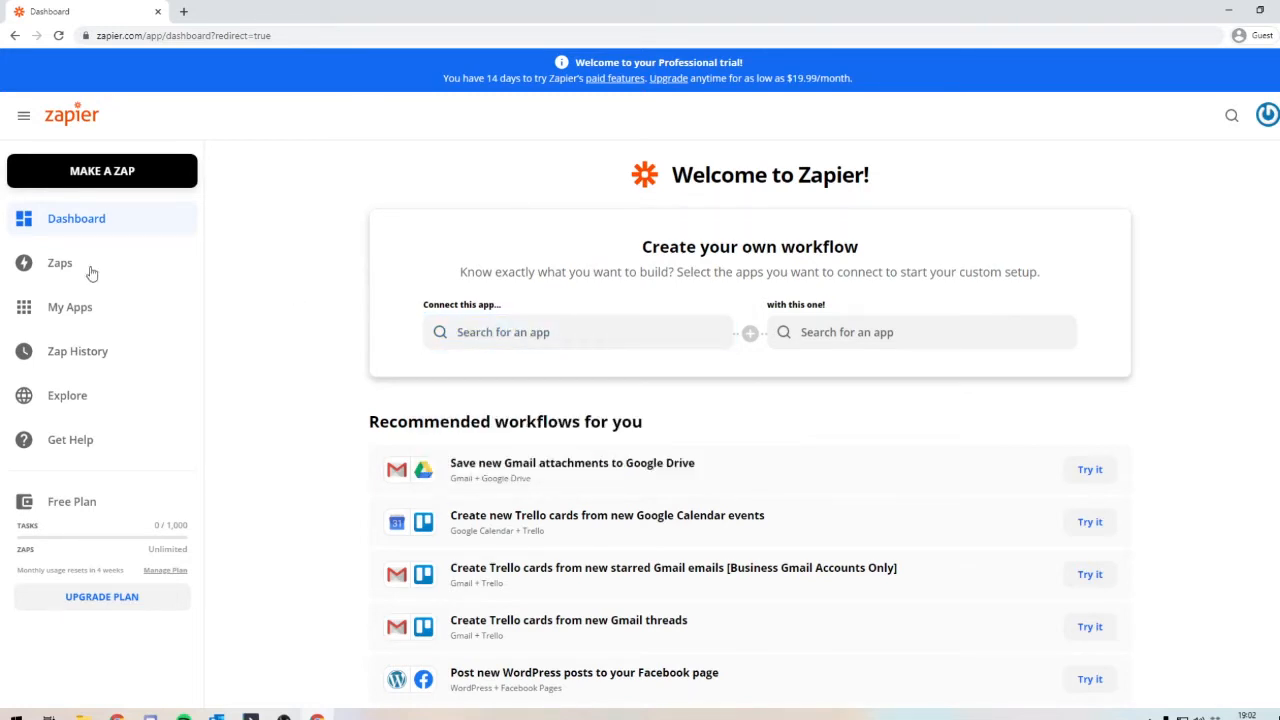
pyautogui.click(86, 272)
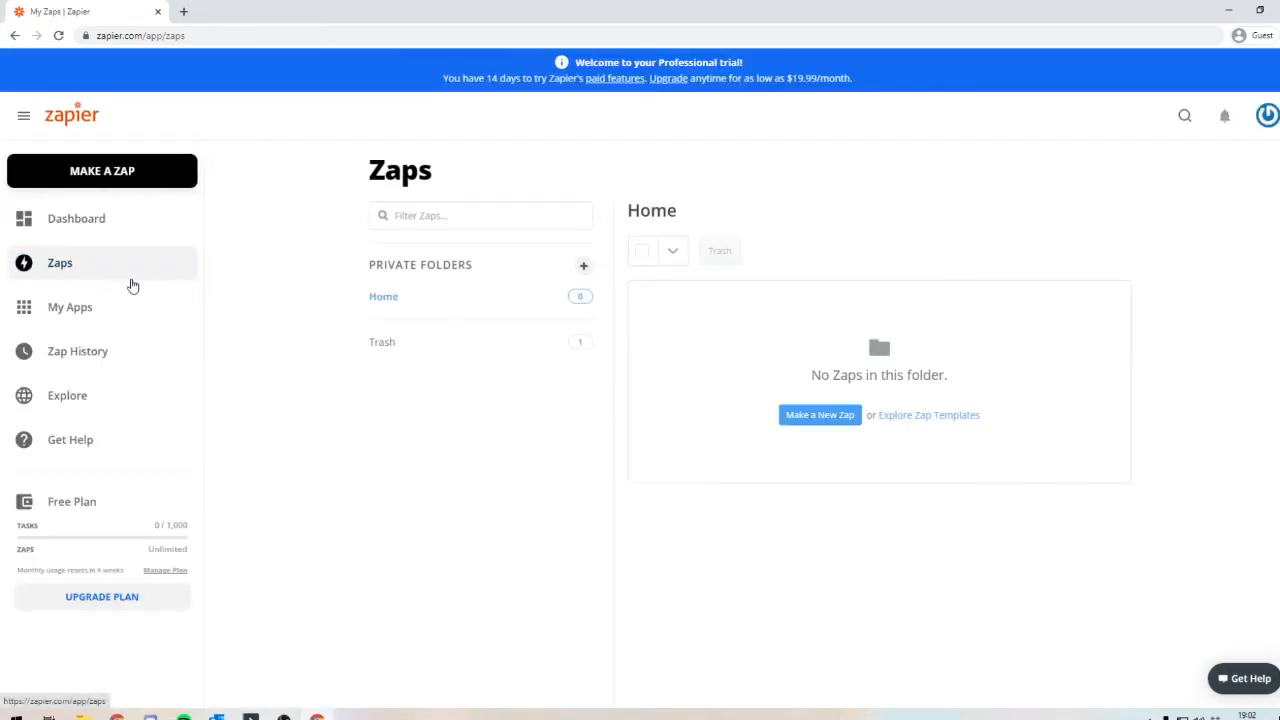
# Step: Create a new Zap with Schedule by Zapier as its trigger and Every Week as the trigger event
pyautogui.click(800, 415)
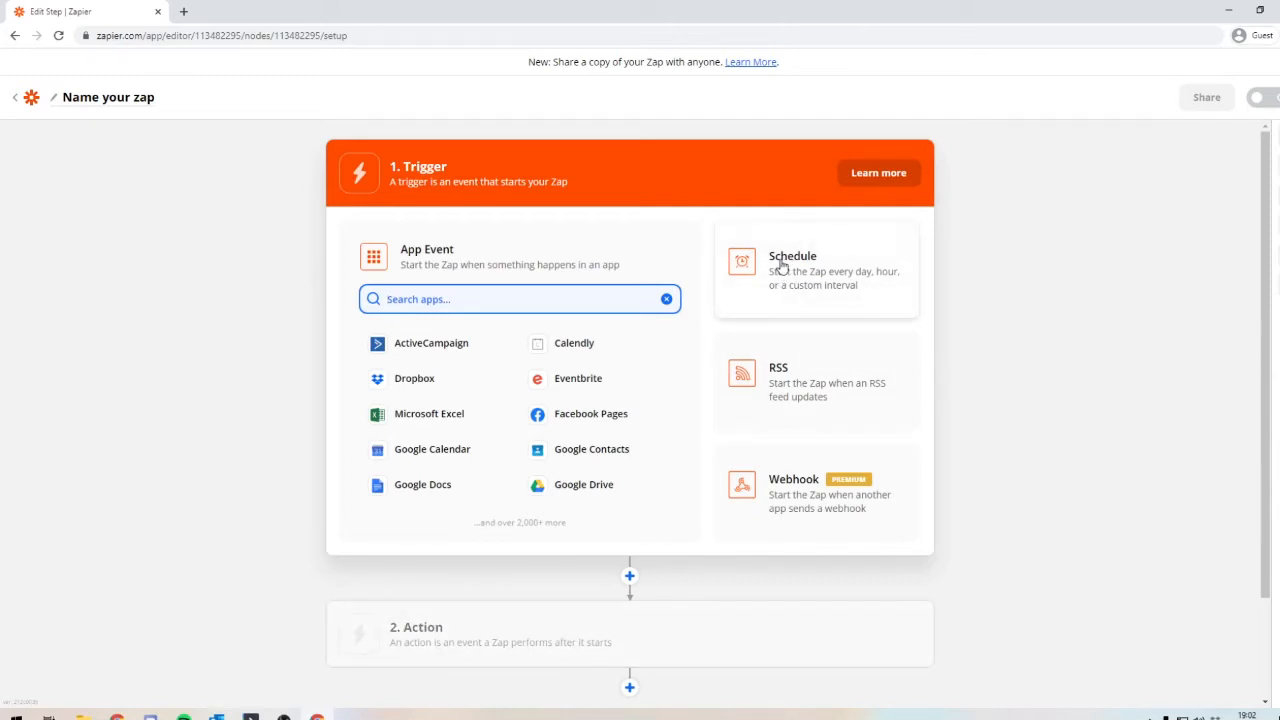
pyautogui.click(815, 302)
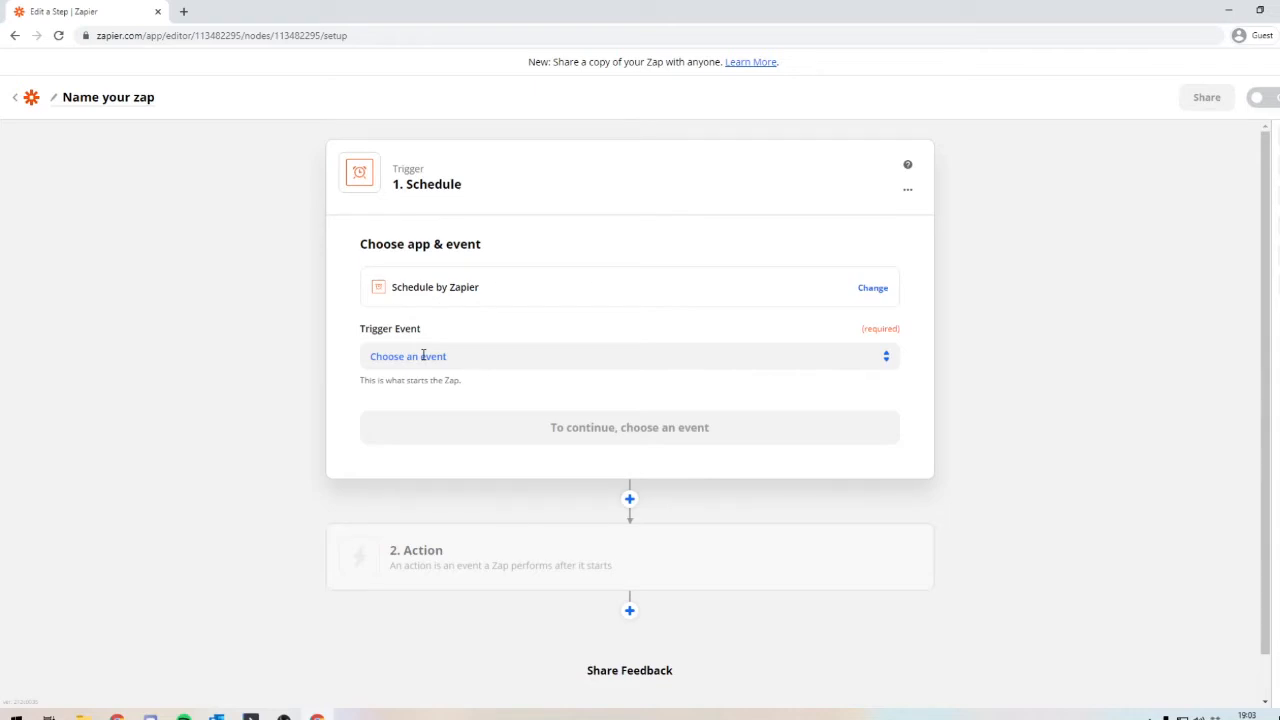
pyautogui.click(423, 356)
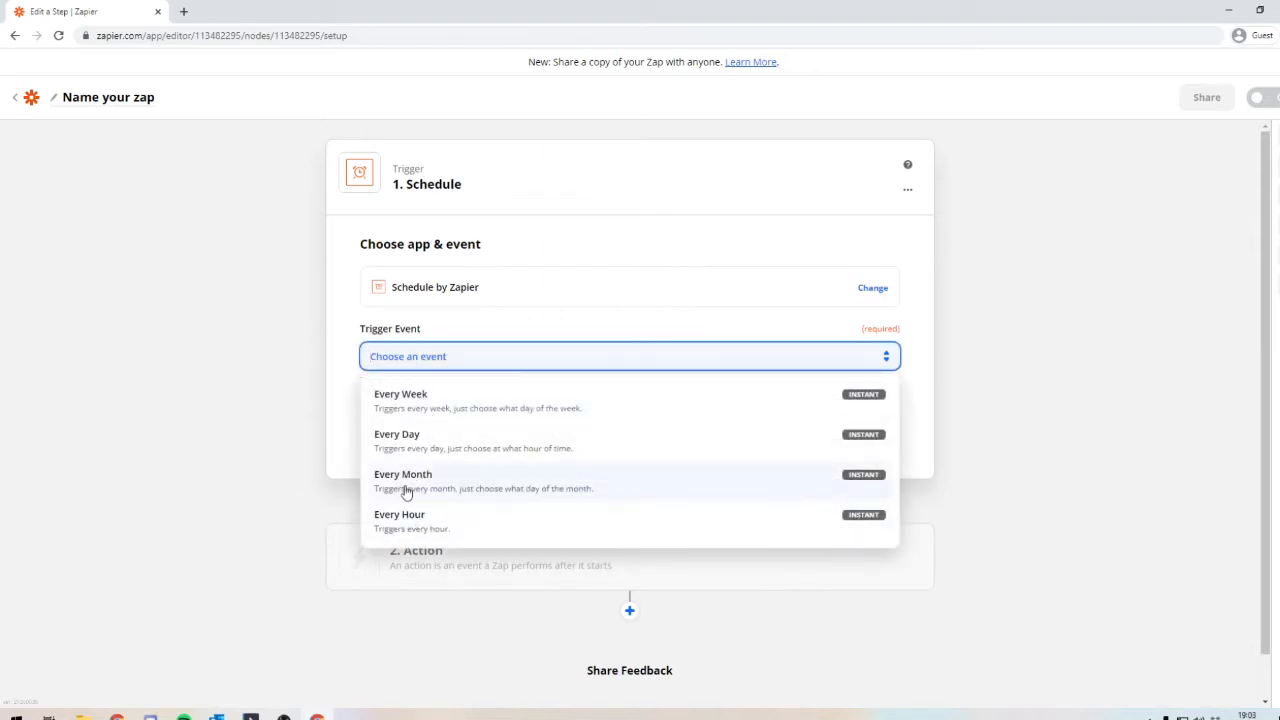
pyautogui.click(440, 405)
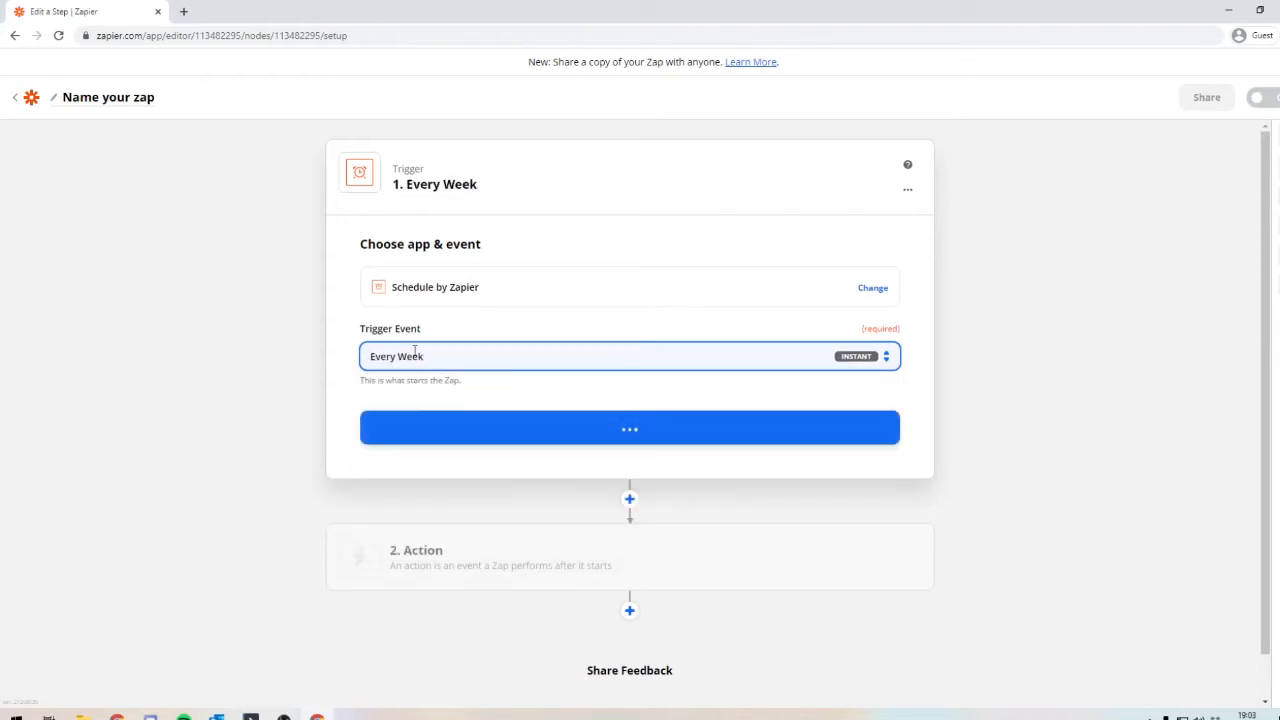
pyautogui.click(489, 426)
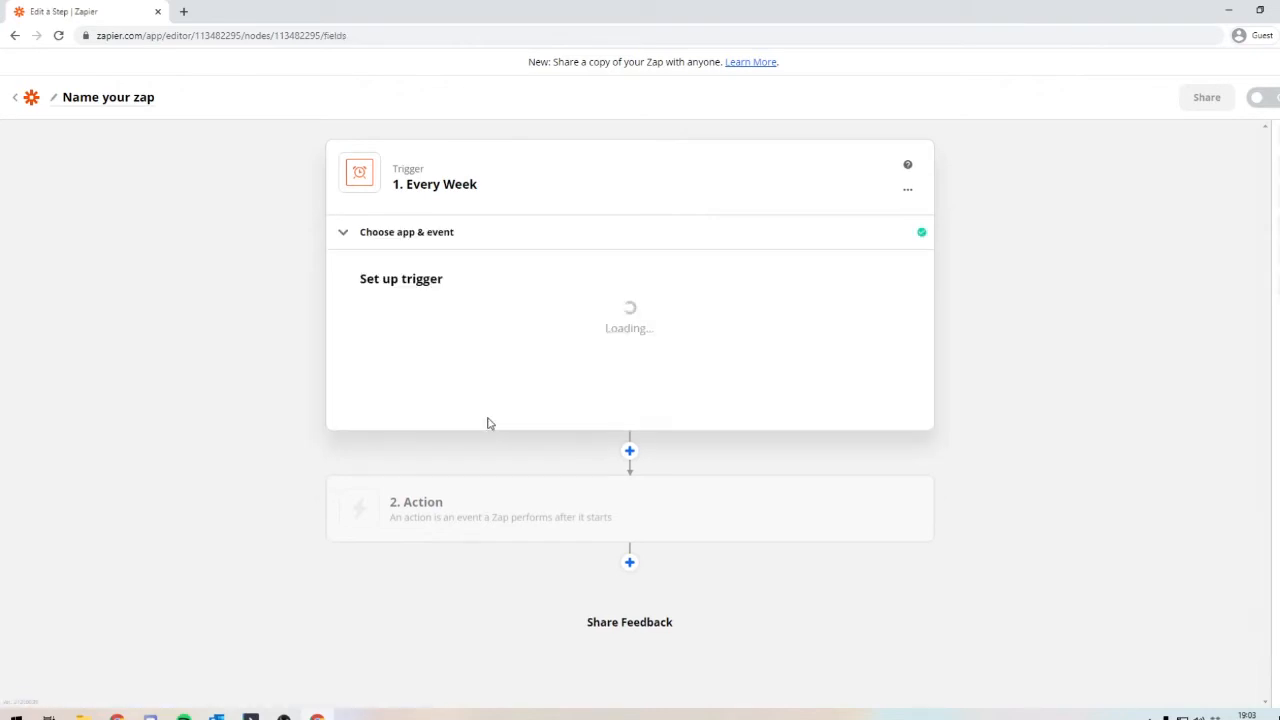
# Step: Set the weekly trigger to run on Monday at 8am and continue to the trigger test
pyautogui.click(409, 338)
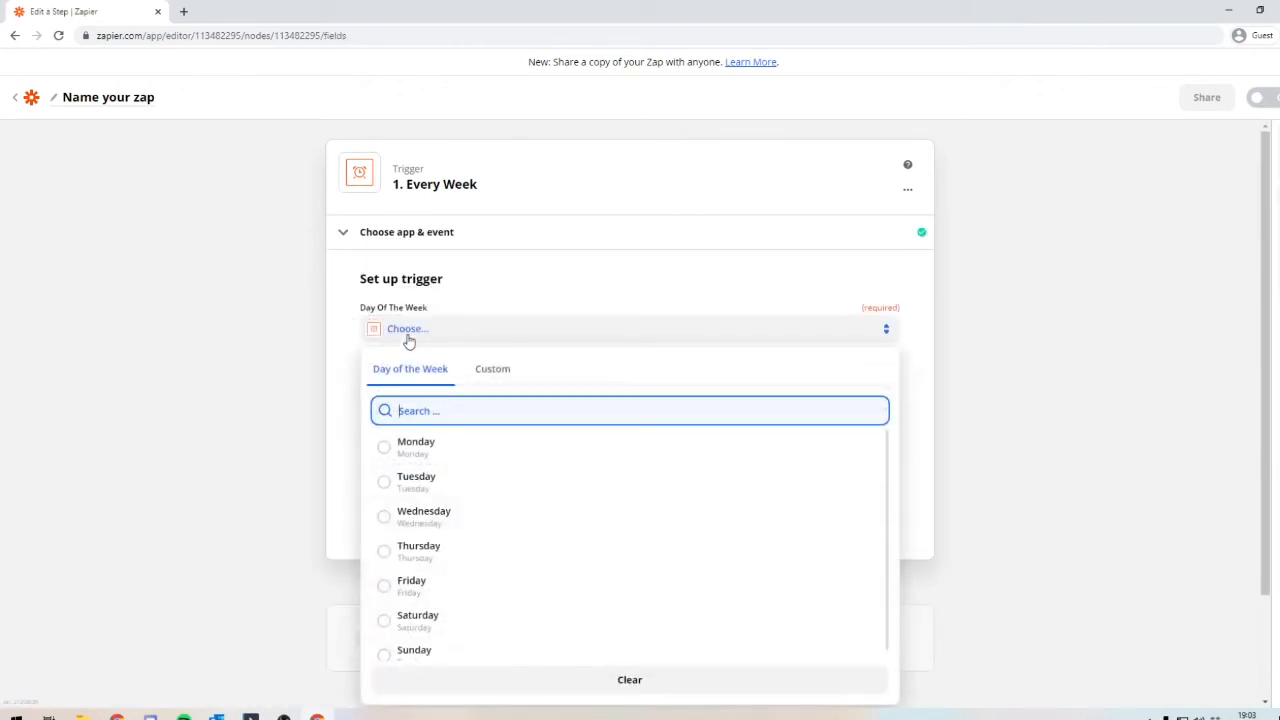
pyautogui.click(400, 446)
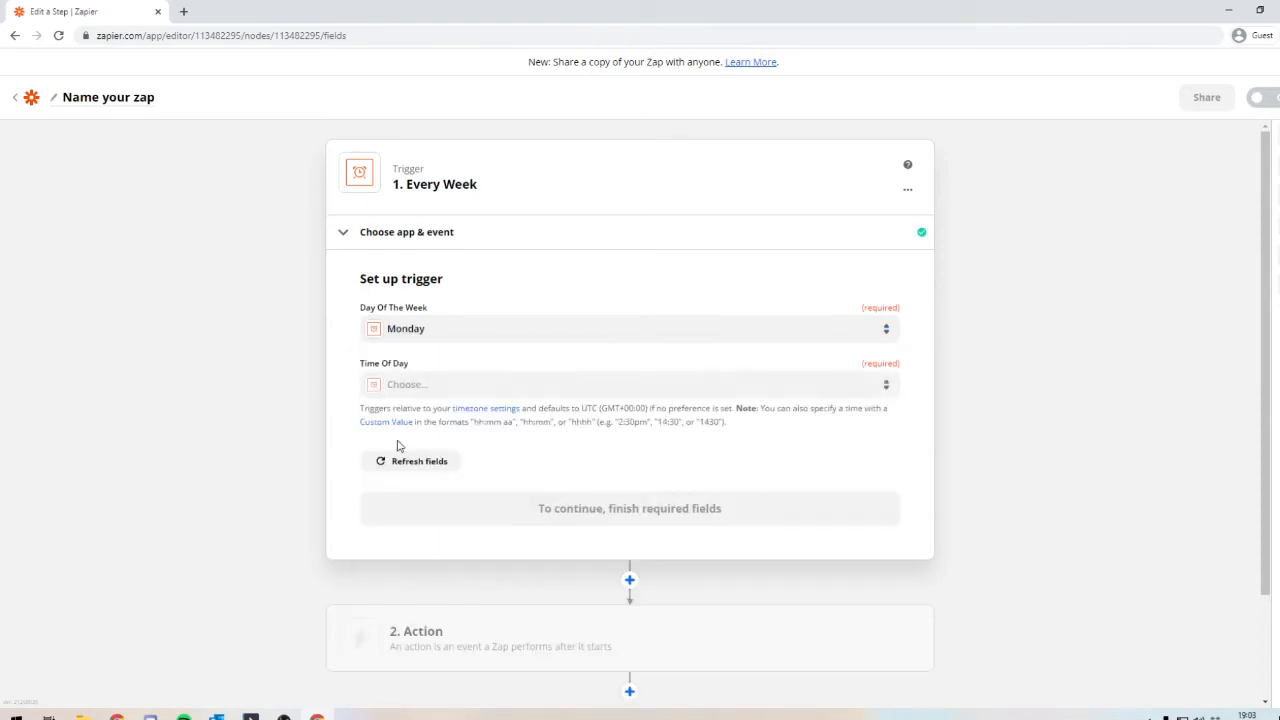
pyautogui.click(409, 385)
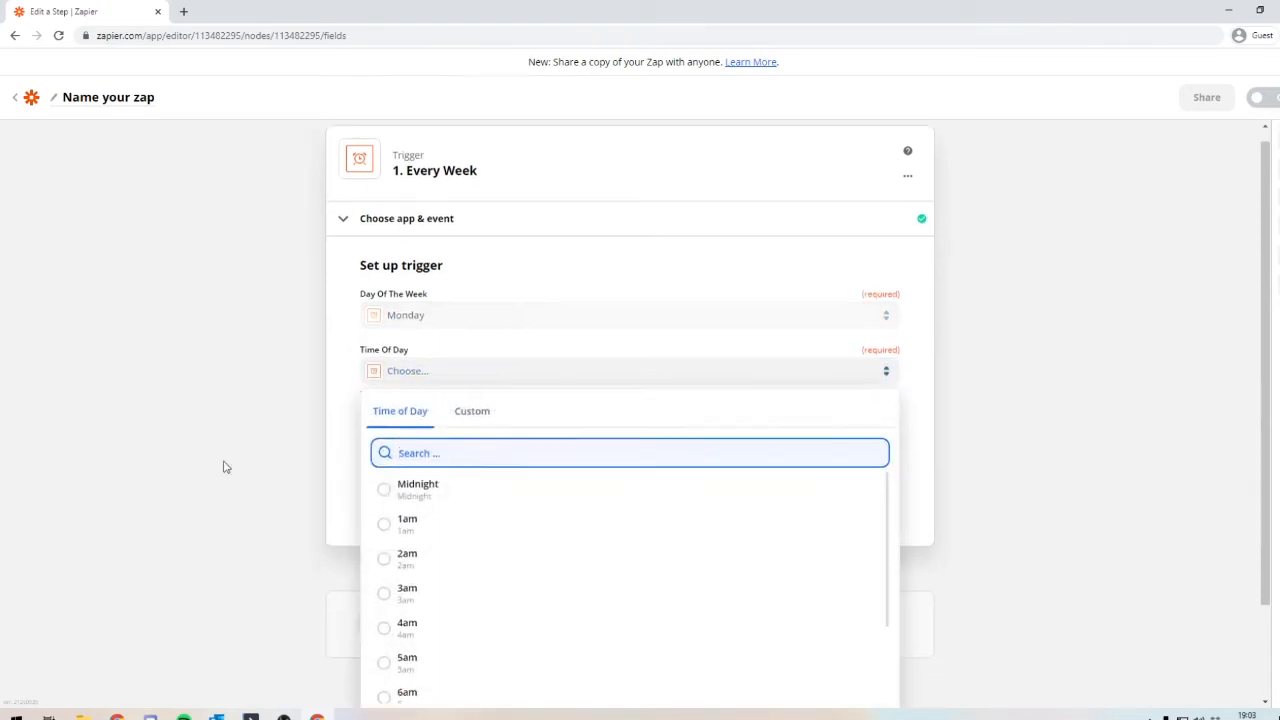
pyautogui.scroll(-3, 444, 528)
pyautogui.click(417, 523)
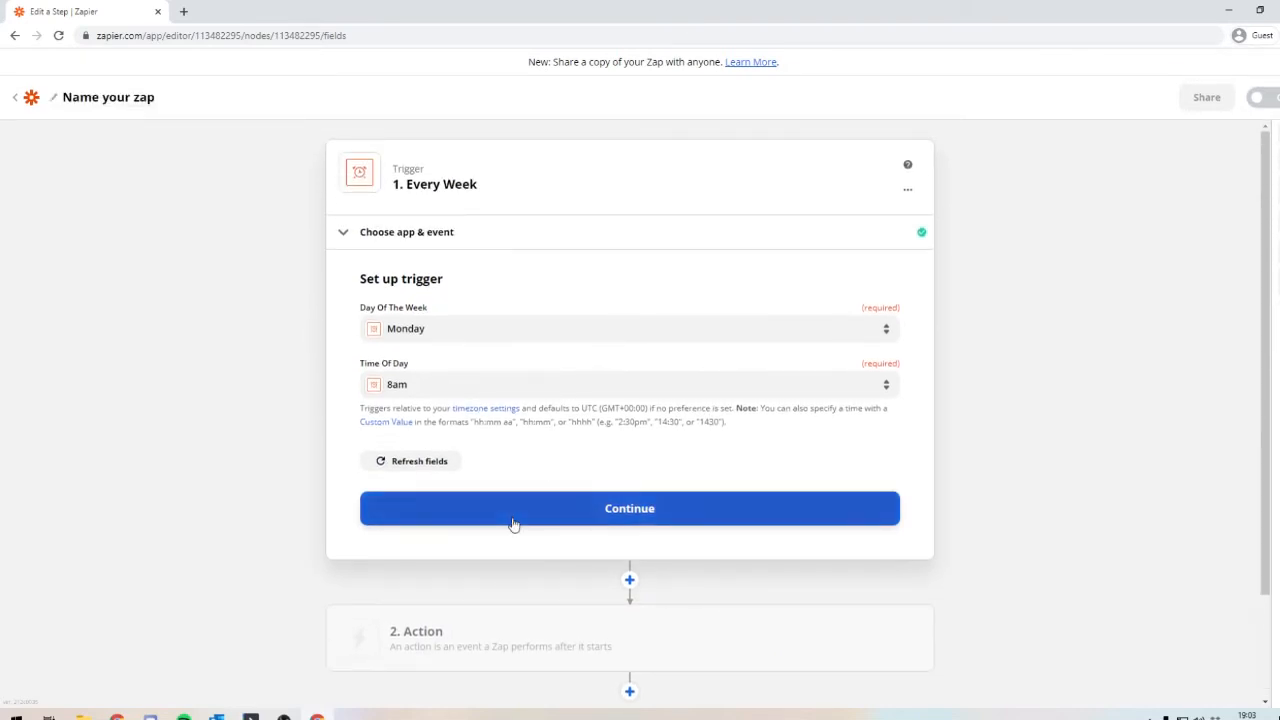
pyautogui.click(516, 520)
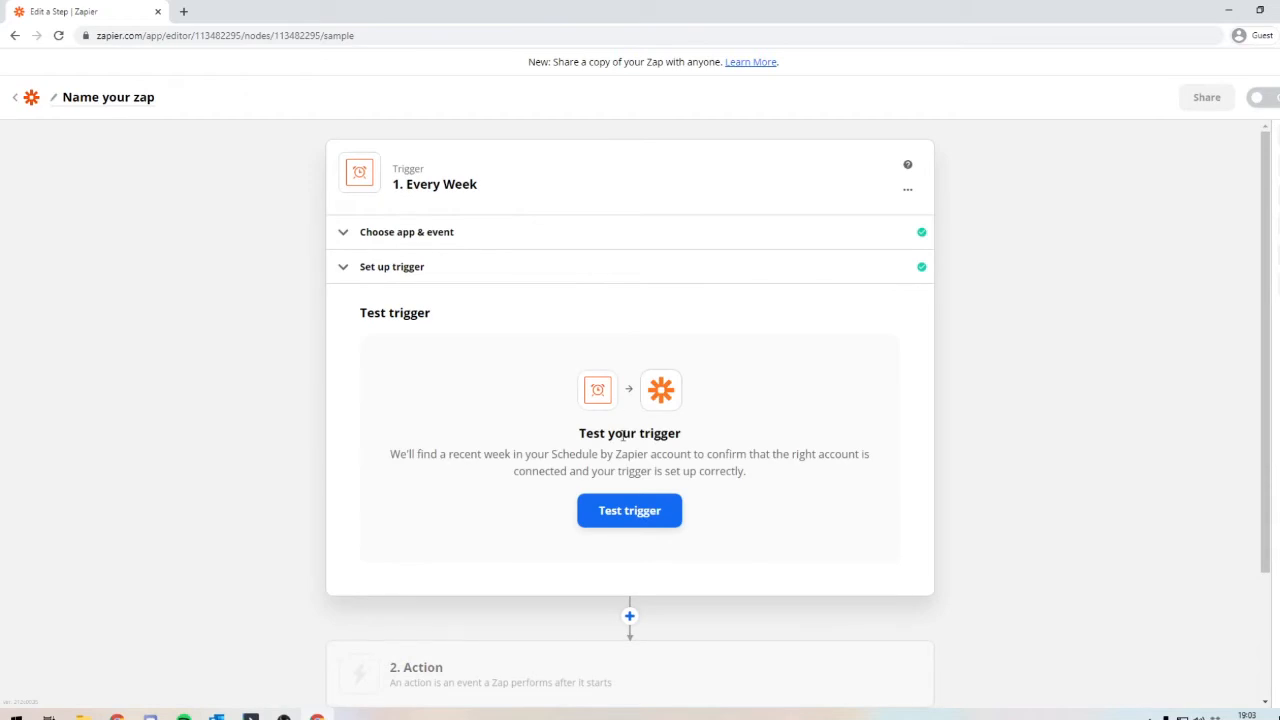
# Step: Test the weekly trigger and review the date and time fields of the sample record
pyautogui.click(611, 522)
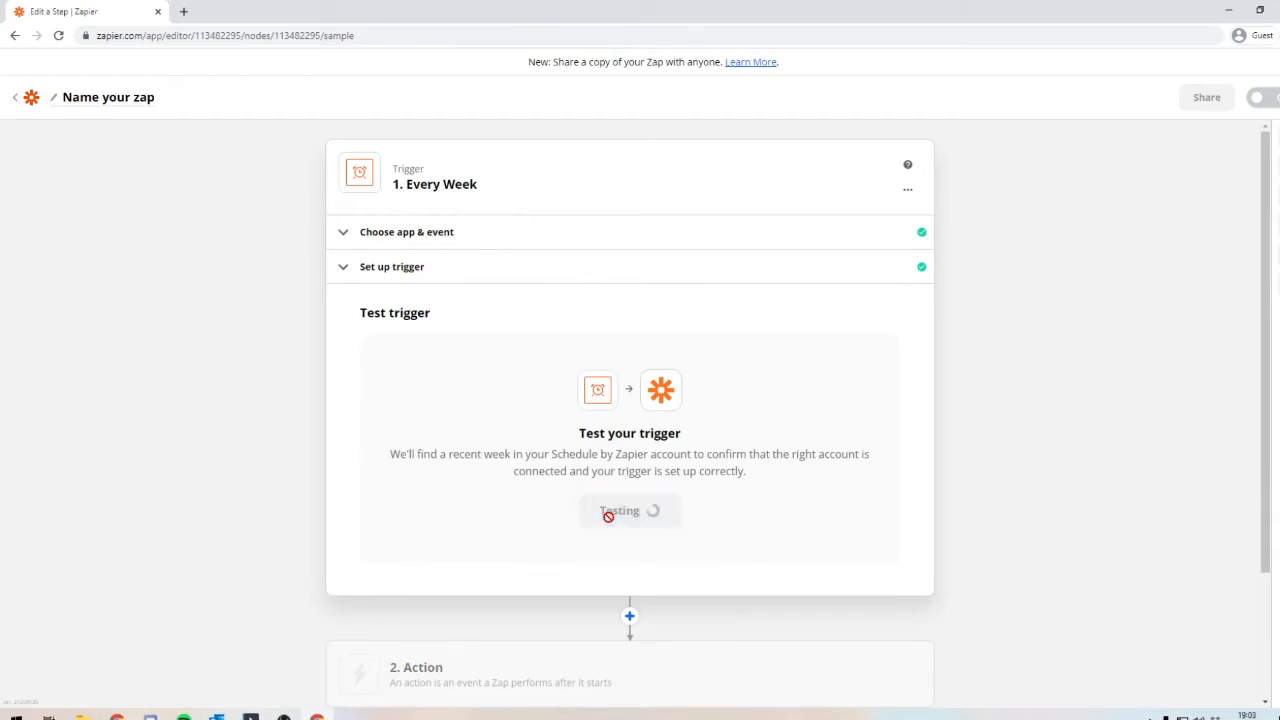
pyautogui.scroll(-1, 508, 526)
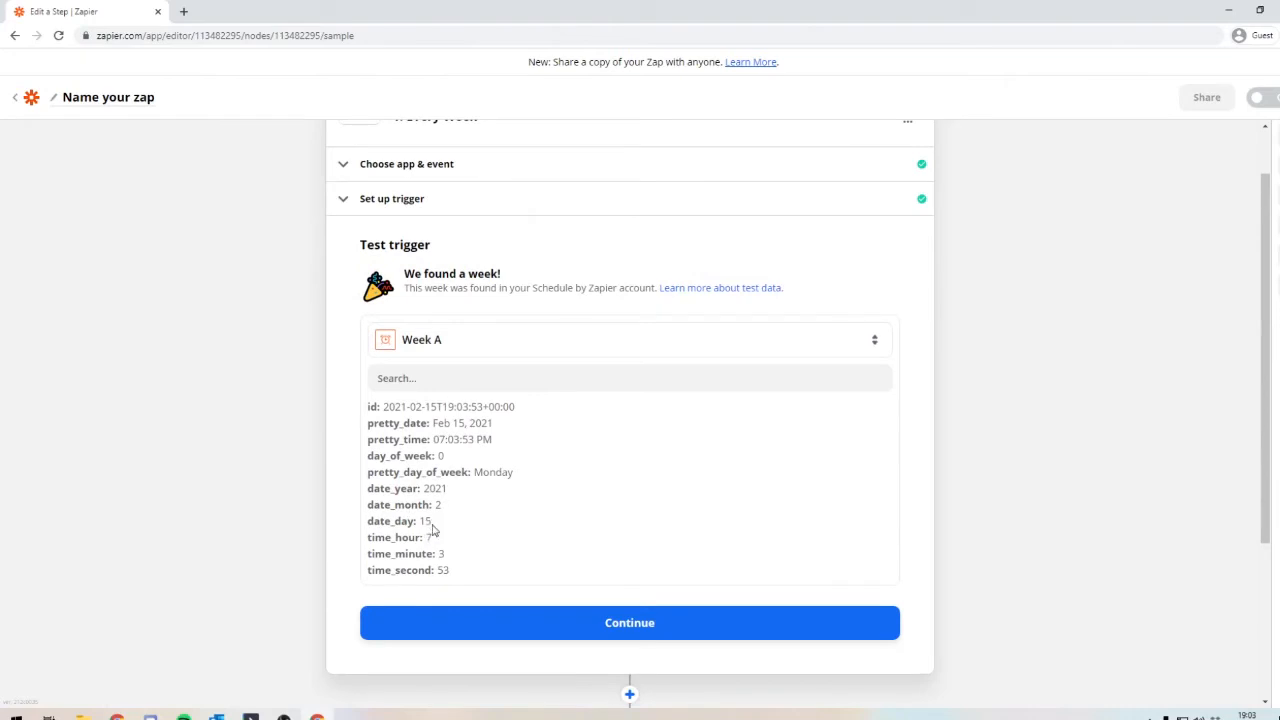
pyautogui.moveTo(432, 521); pyautogui.dragTo(418, 528)
pyautogui.click(436, 514)
# Step: Load an additional sample record, view the data for Week B, and reselect Week A
pyautogui.click(527, 350)
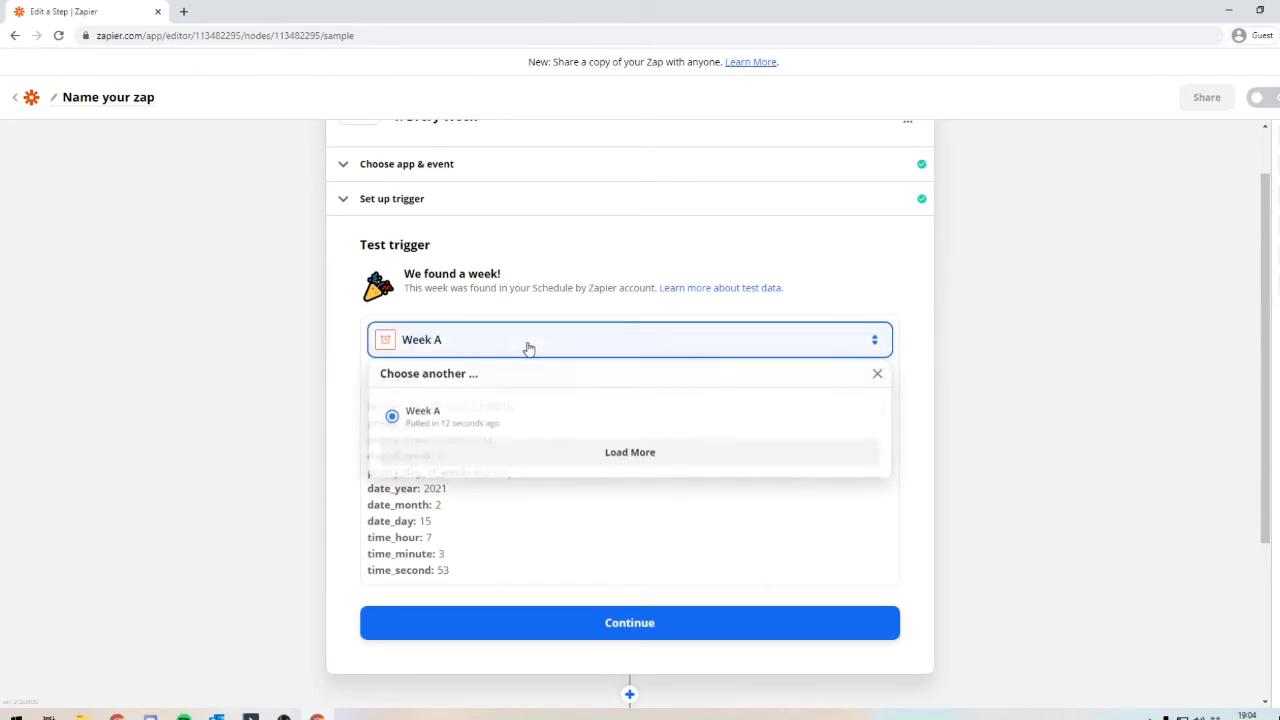
pyautogui.click(503, 455)
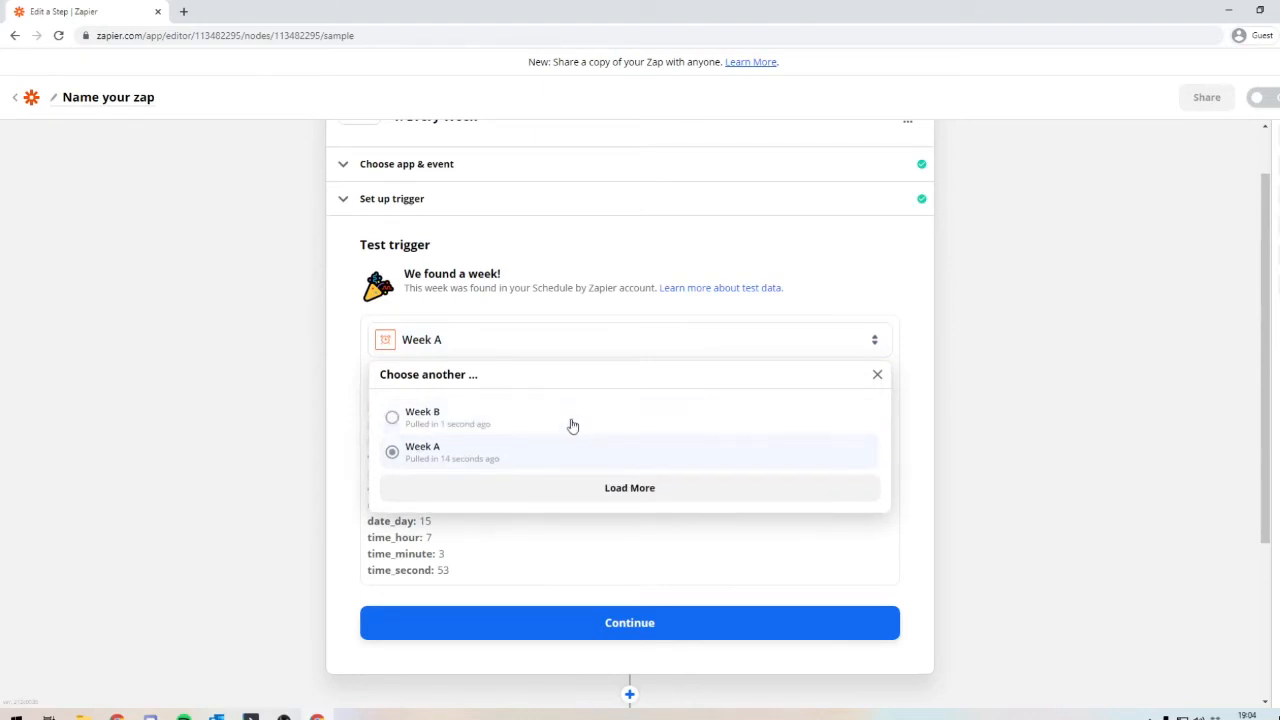
pyautogui.click(514, 426)
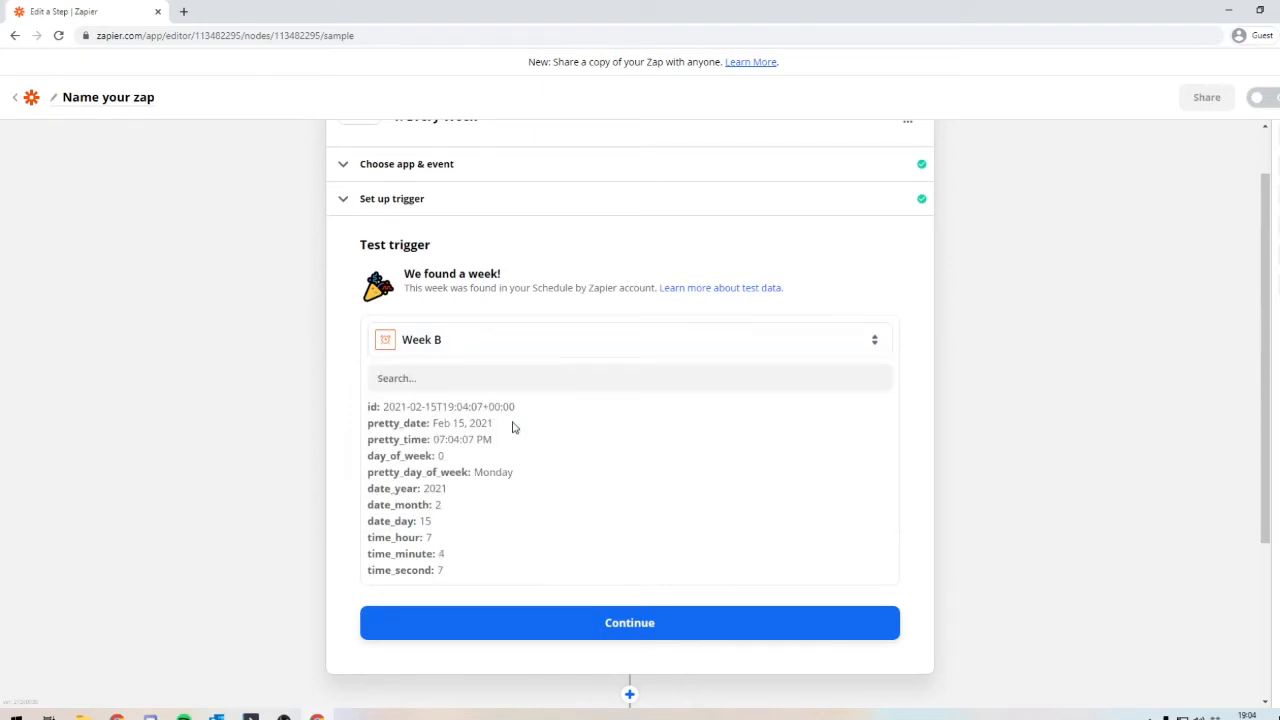
pyautogui.click(471, 349)
pyautogui.click(463, 462)
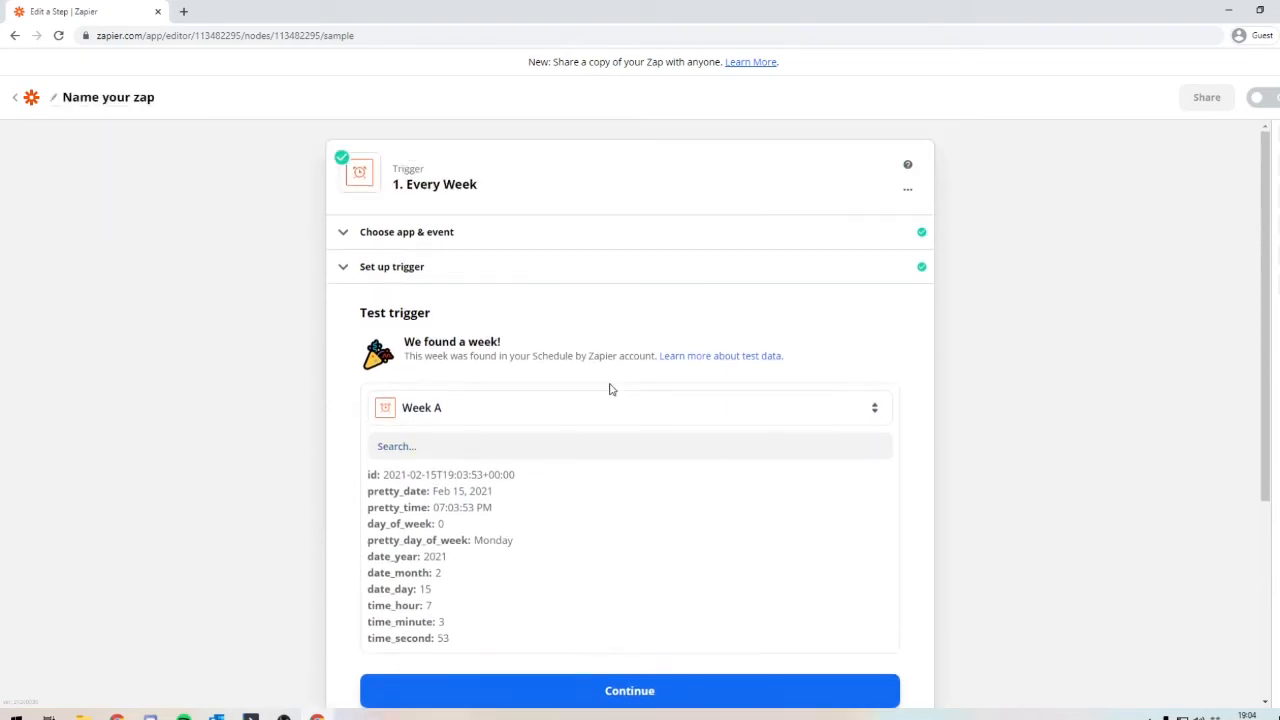
# Step: Finish the trigger setup and add a Trello action with the Create Card event
pyautogui.click(580, 691)
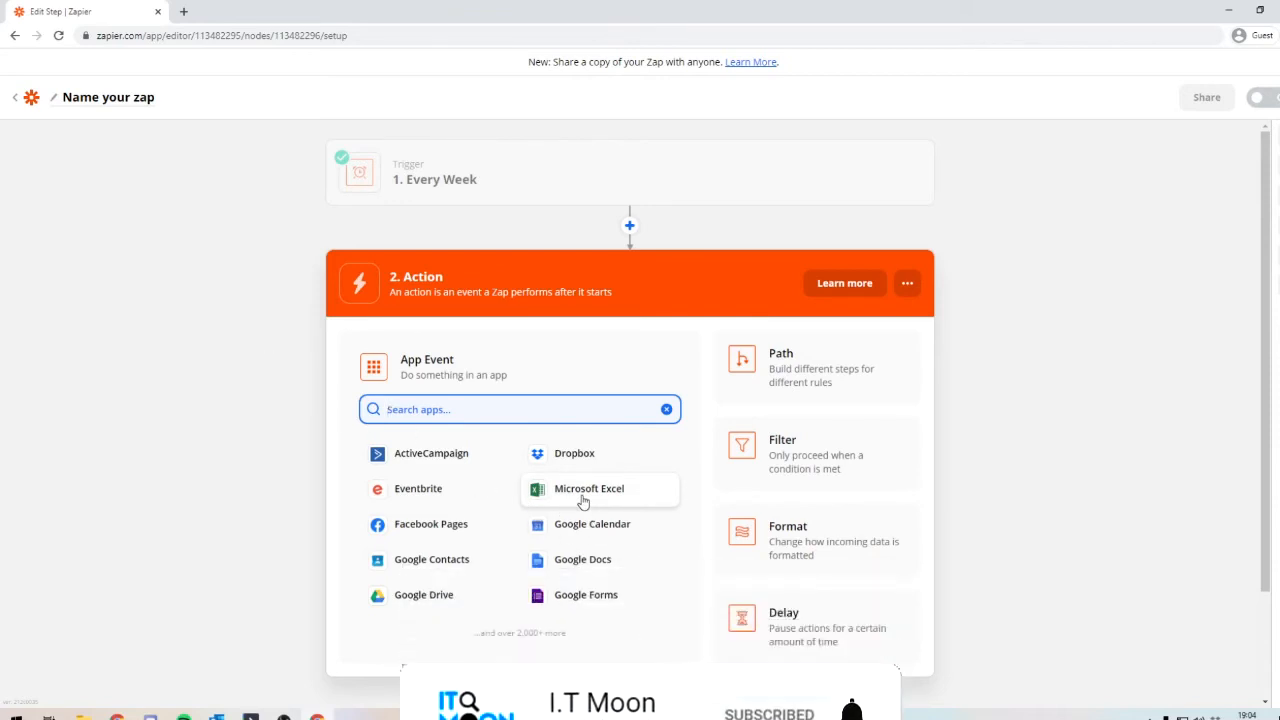
pyautogui.write('trello')
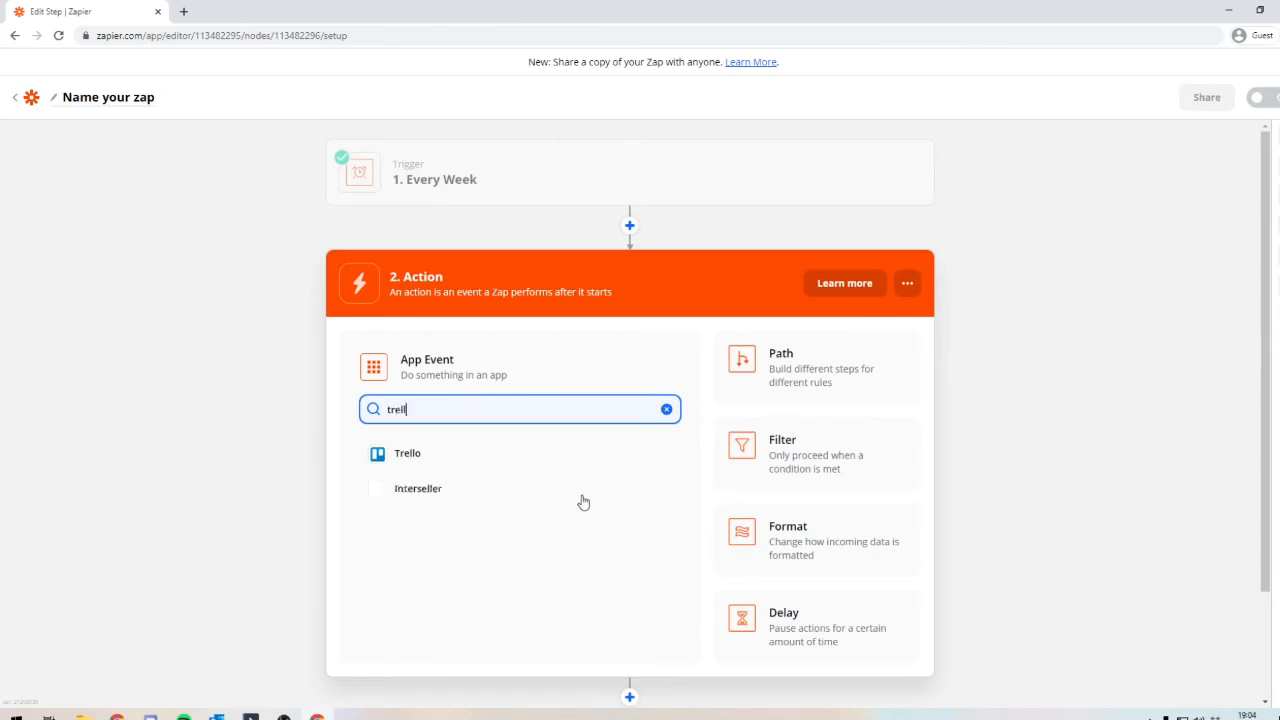
pyautogui.click(408, 455)
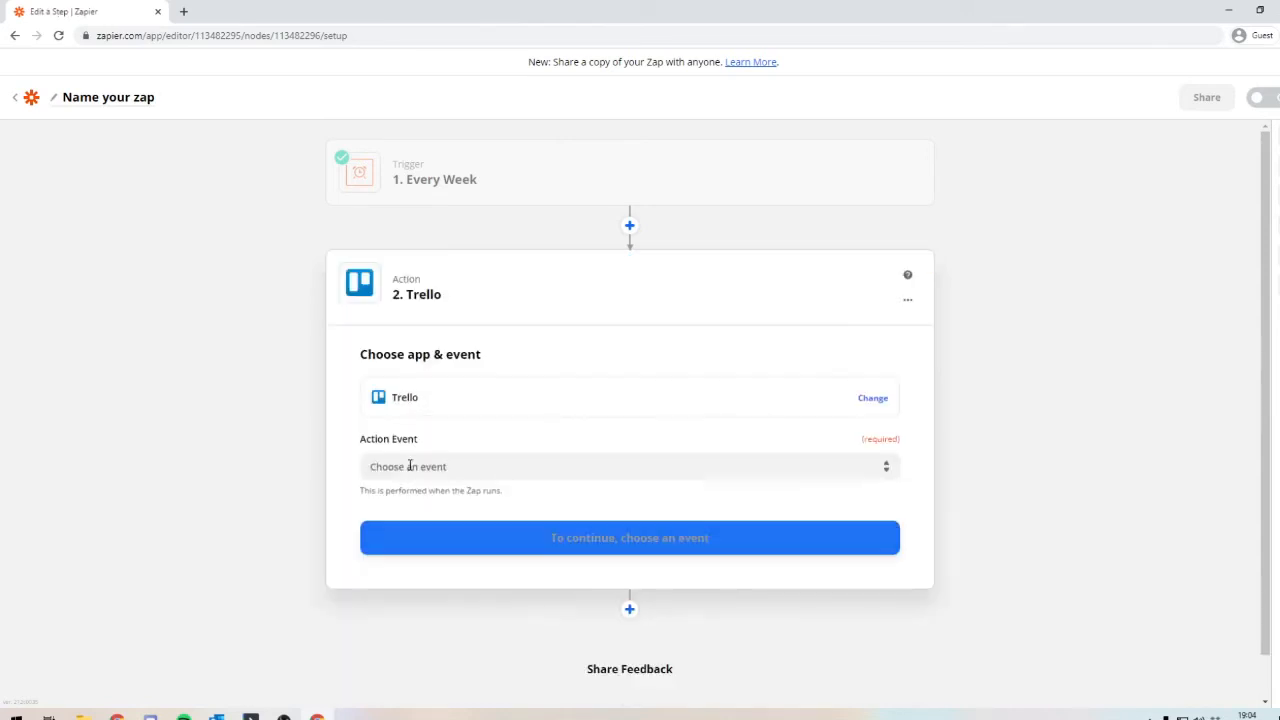
pyautogui.click(409, 466)
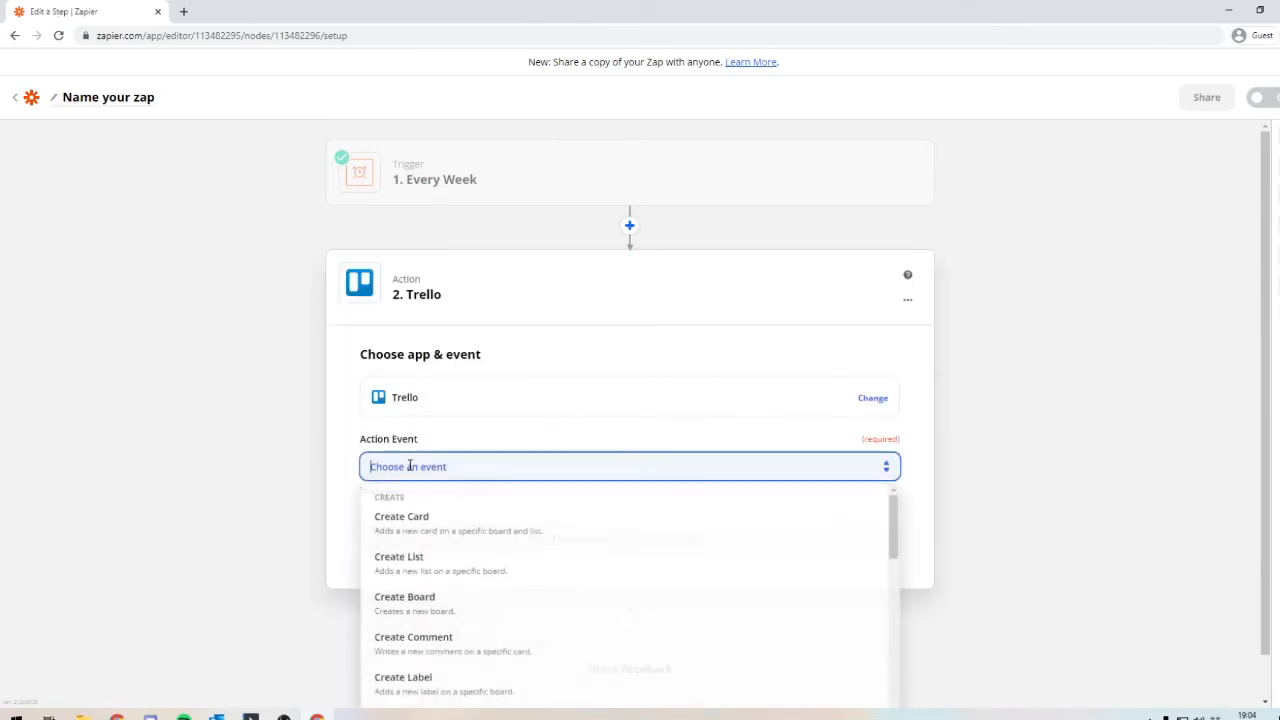
pyautogui.click(409, 517)
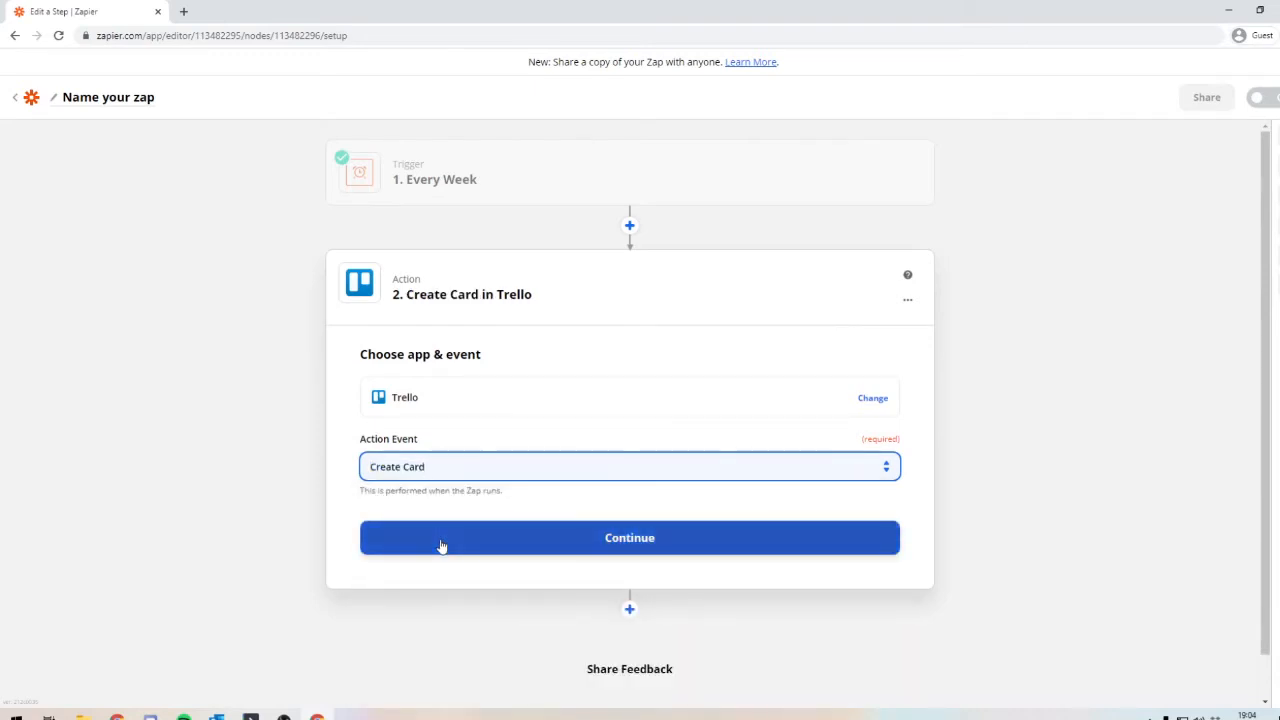
pyautogui.click(442, 546)
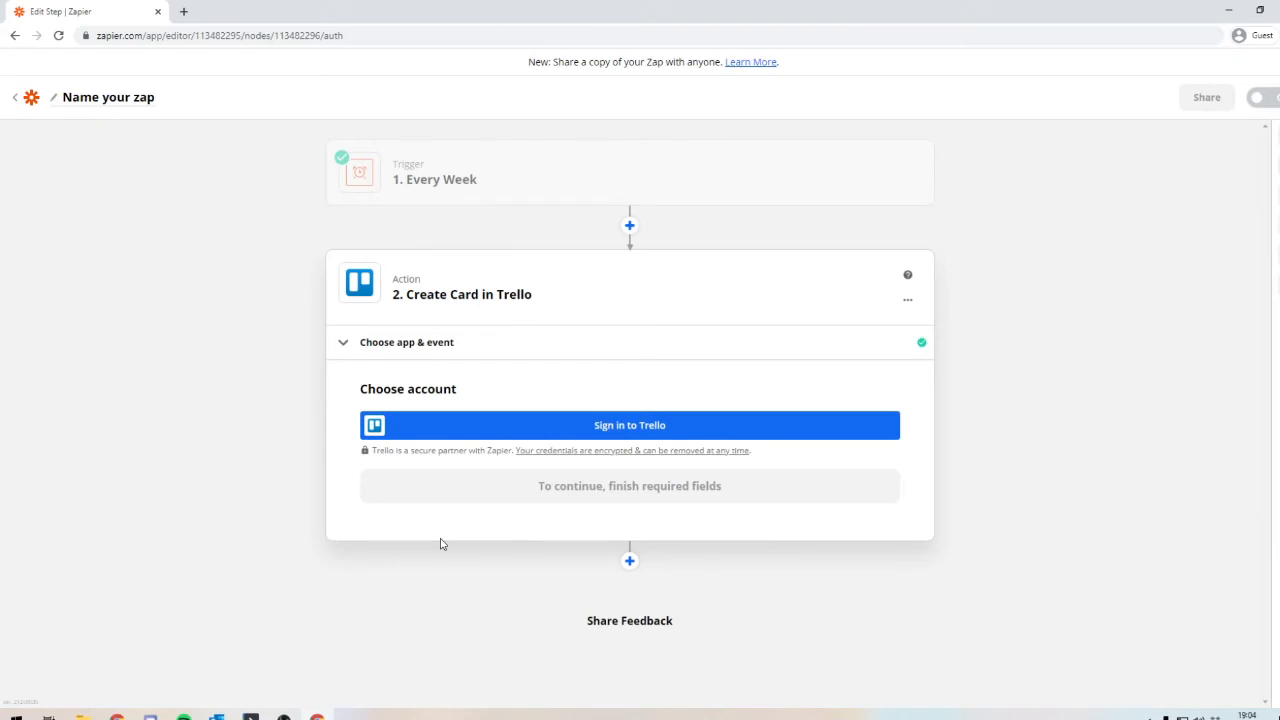
# Step: Sign in to Trello with the Google account and allow Zapier access to the Trello boards
pyautogui.click(471, 432)
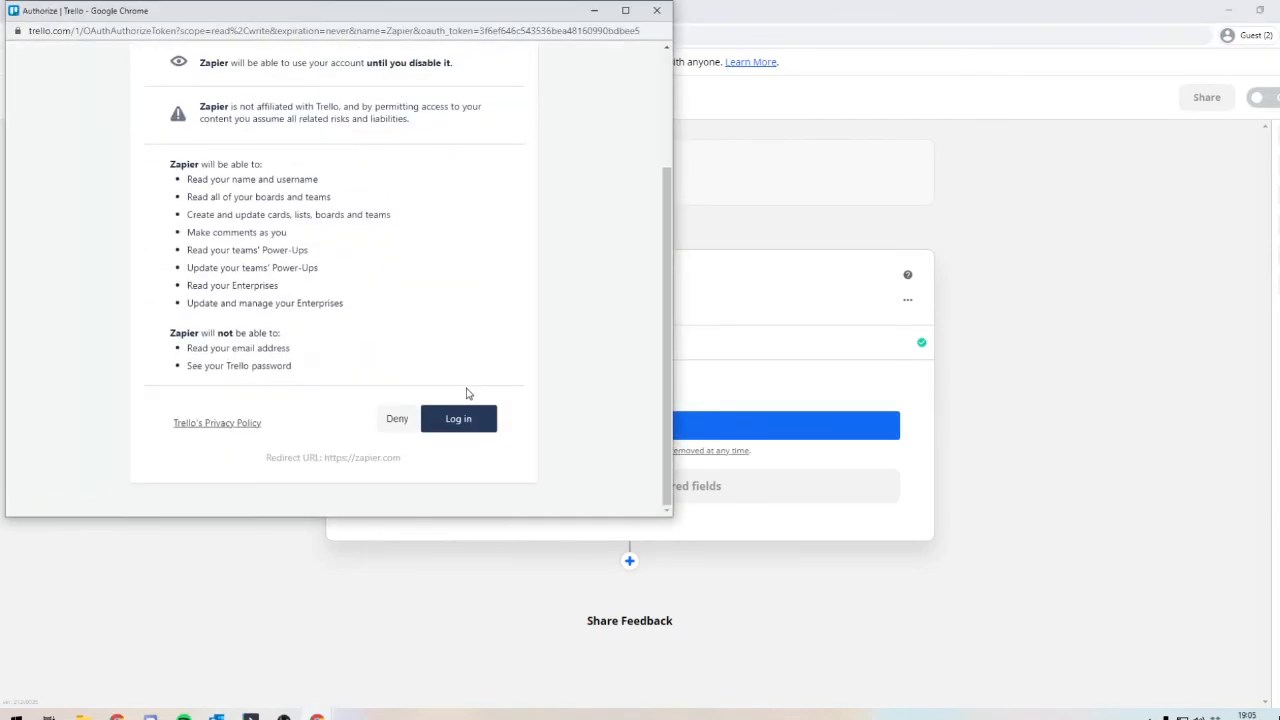
pyautogui.click(458, 420)
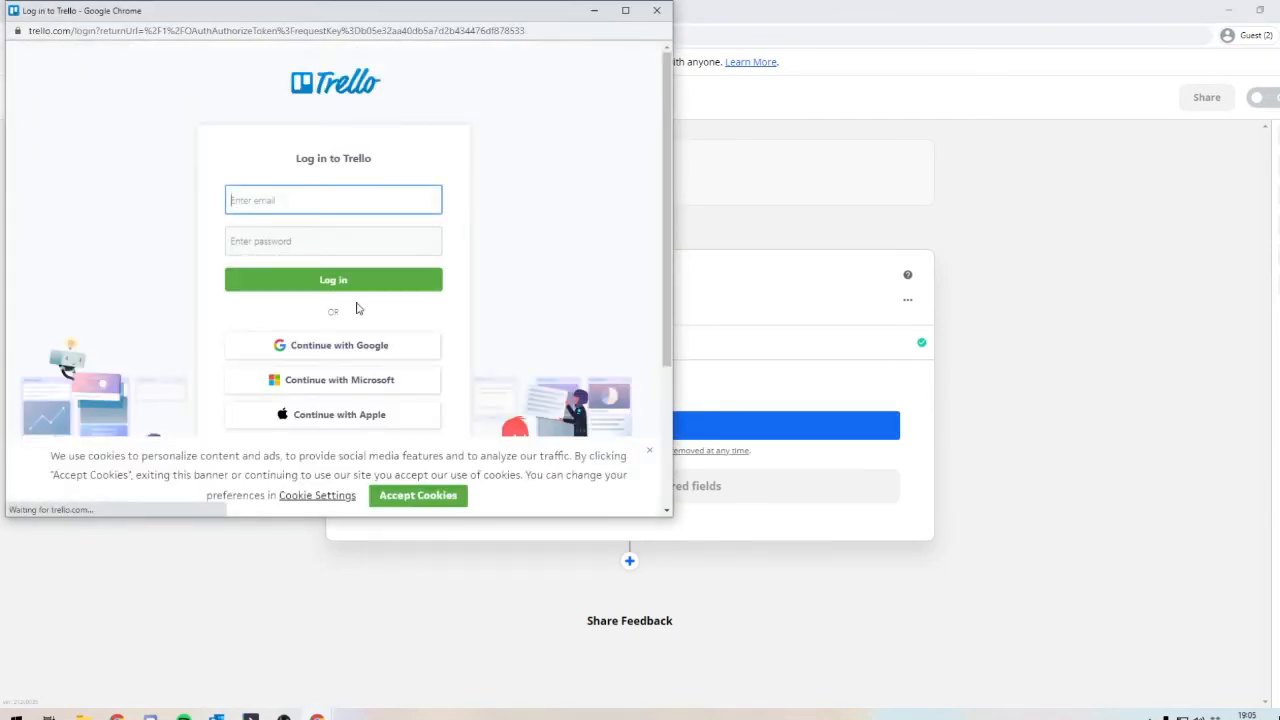
pyautogui.click(345, 347)
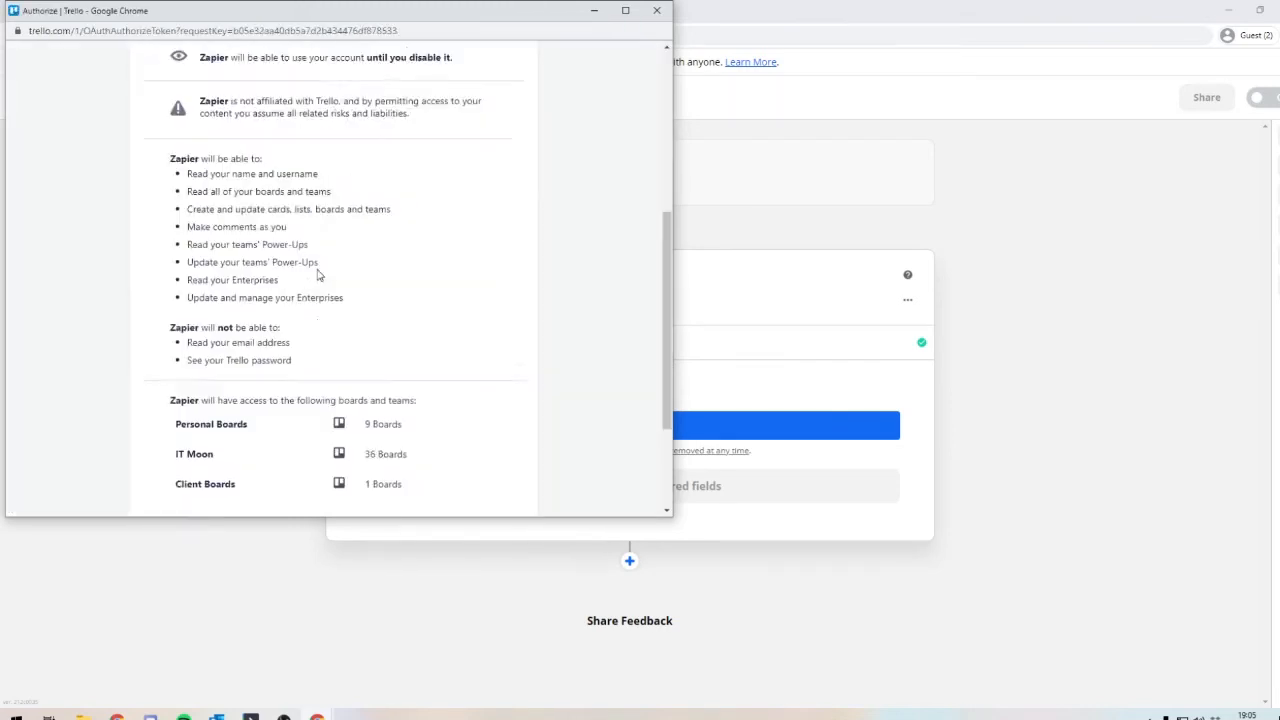
pyautogui.scroll(-3, 317, 271)
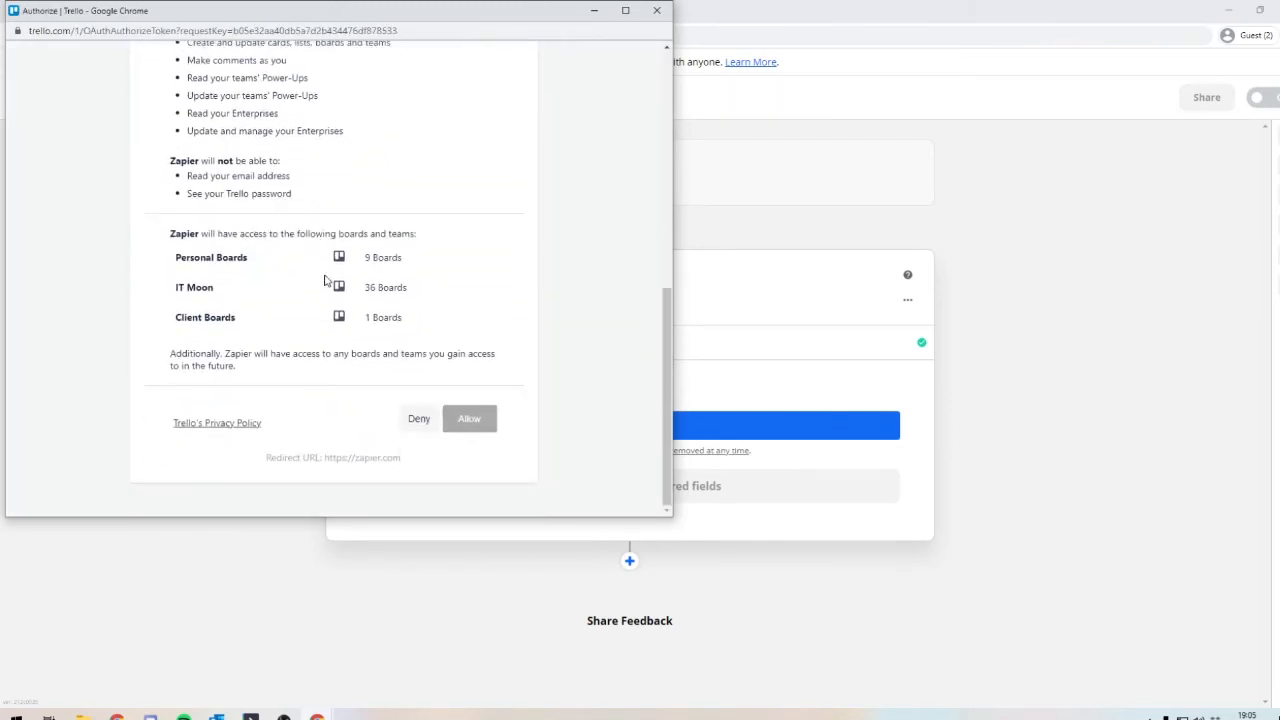
pyautogui.click(477, 420)
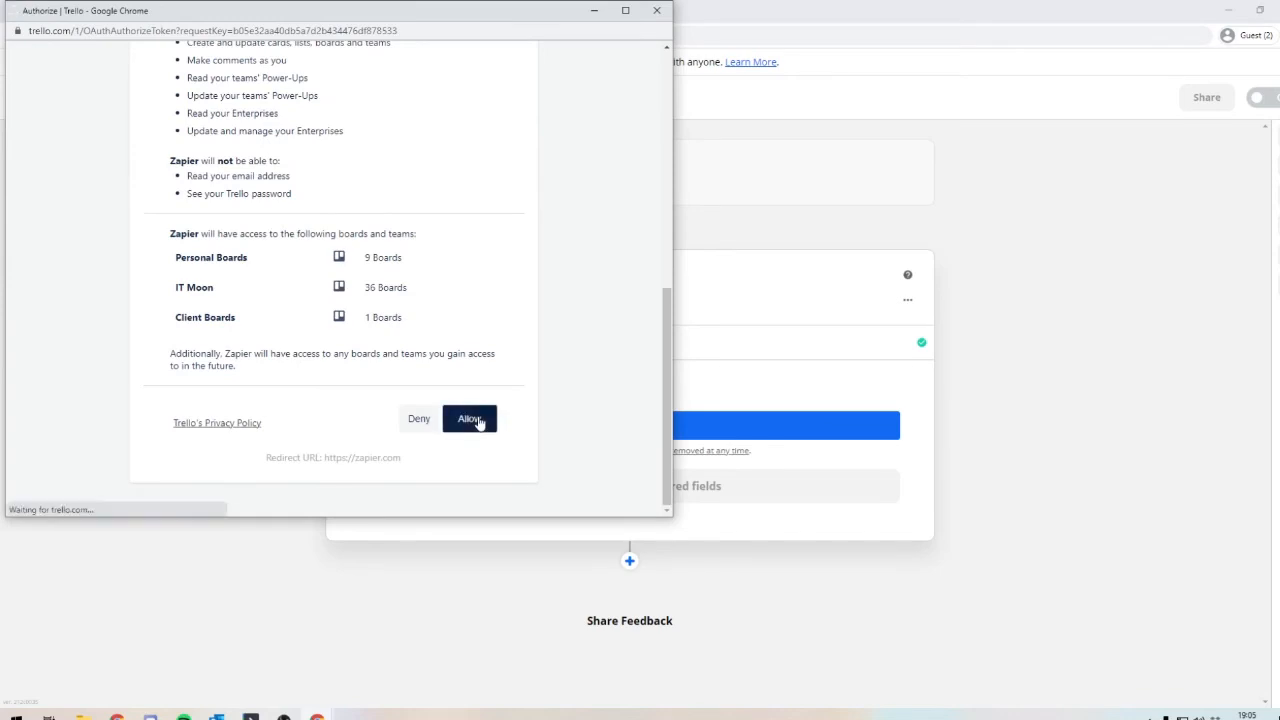
# Step: Choose the newly connected Trello account for the Create Card action and continue to the action setup
pyautogui.click(385, 450)
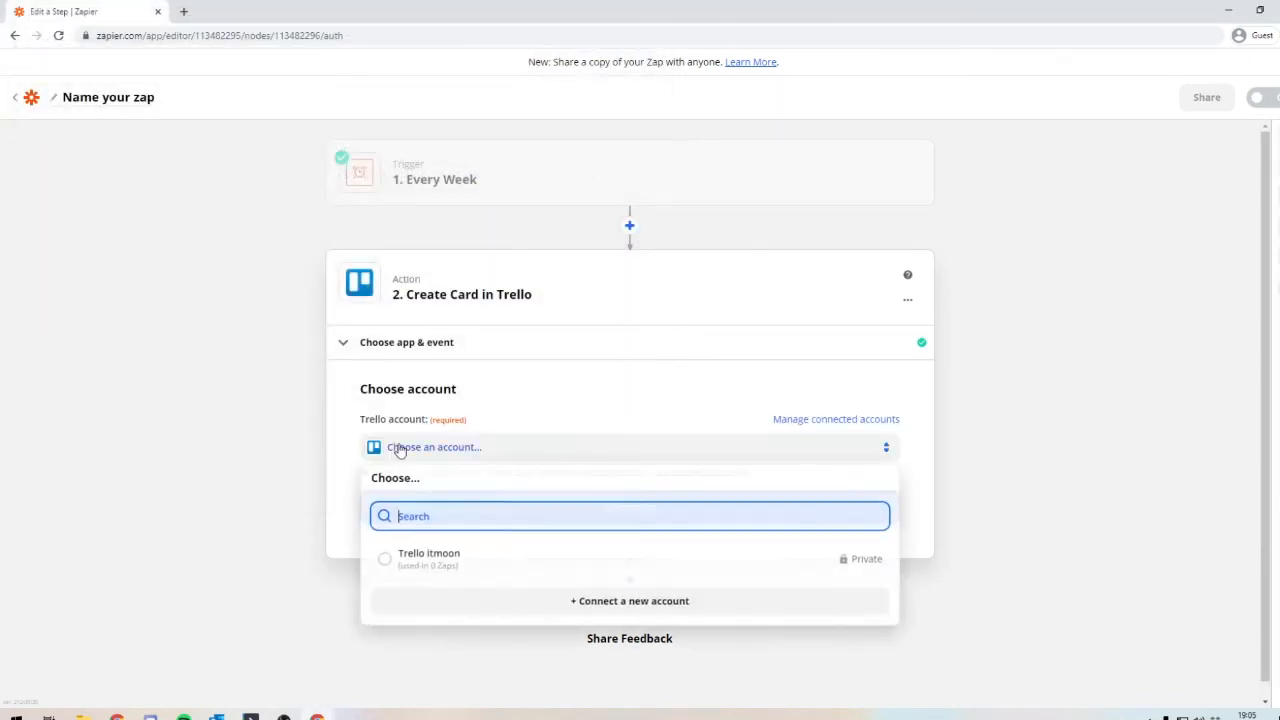
pyautogui.click(386, 558)
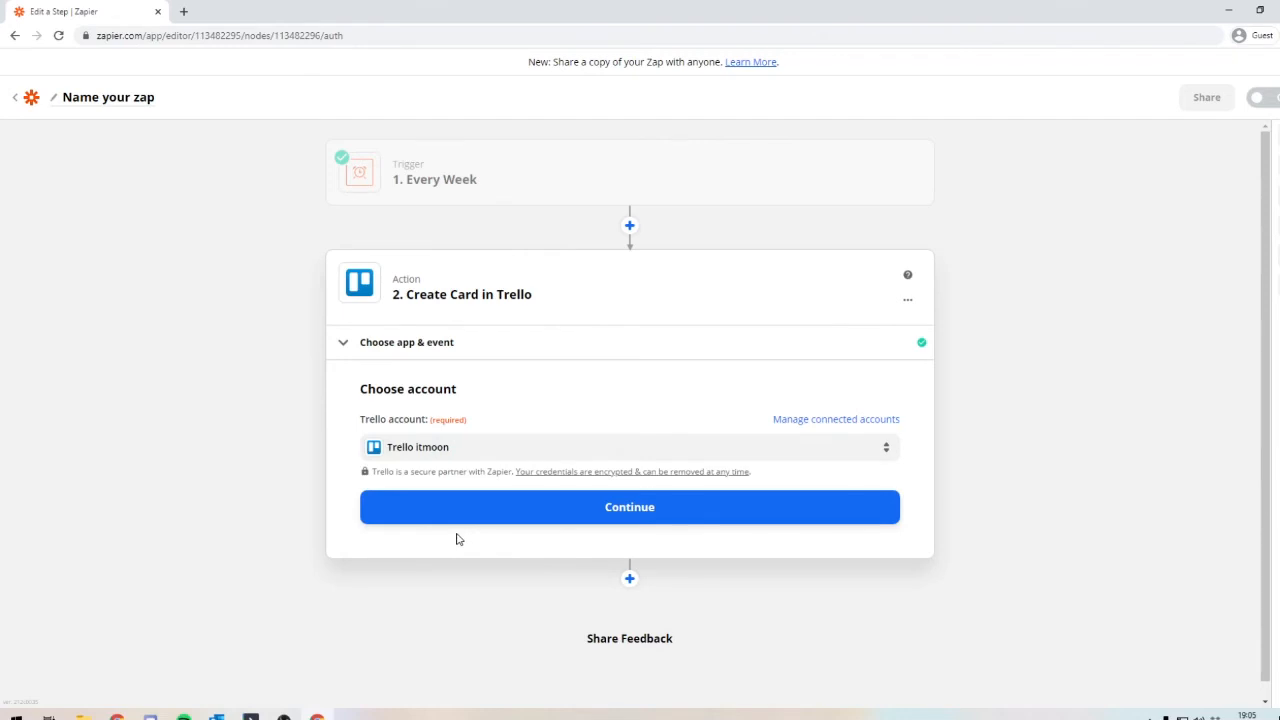
pyautogui.click(523, 514)
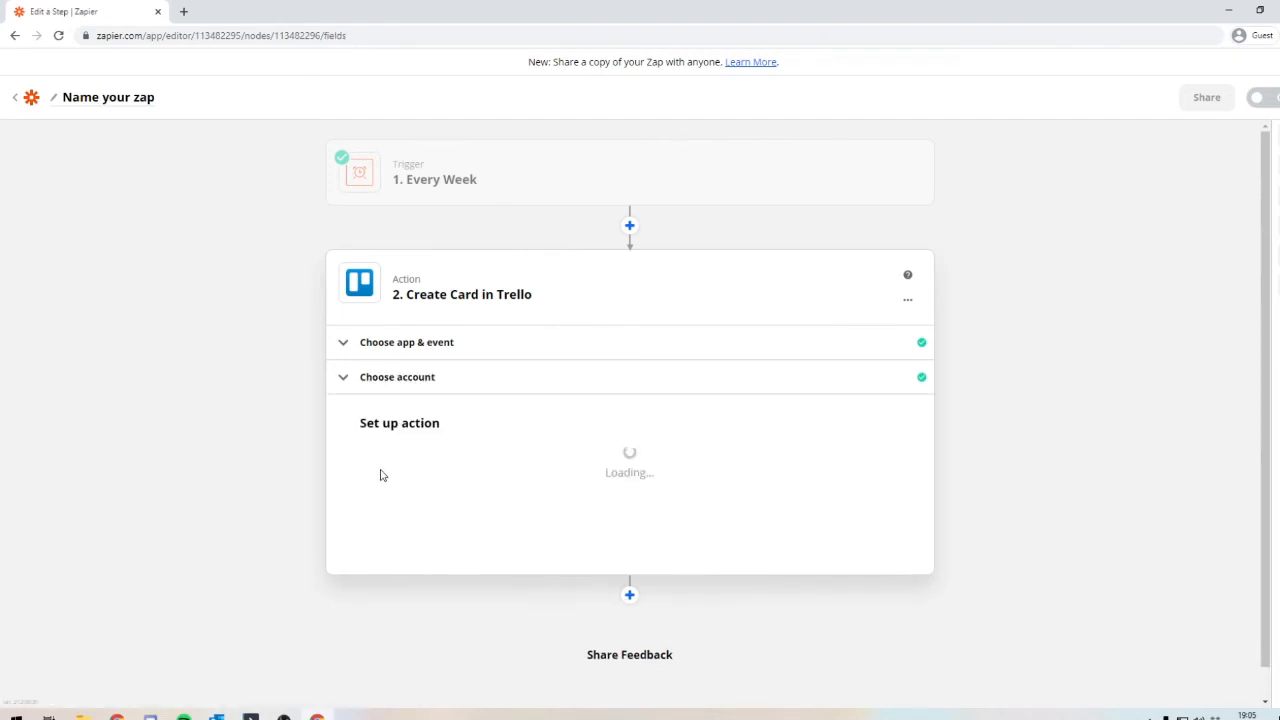
# Step: Set the Trello card's board to TESTING TRELLO BOARD and its list to To Do
pyautogui.scroll(-2, 349, 411)
pyautogui.click(422, 285)
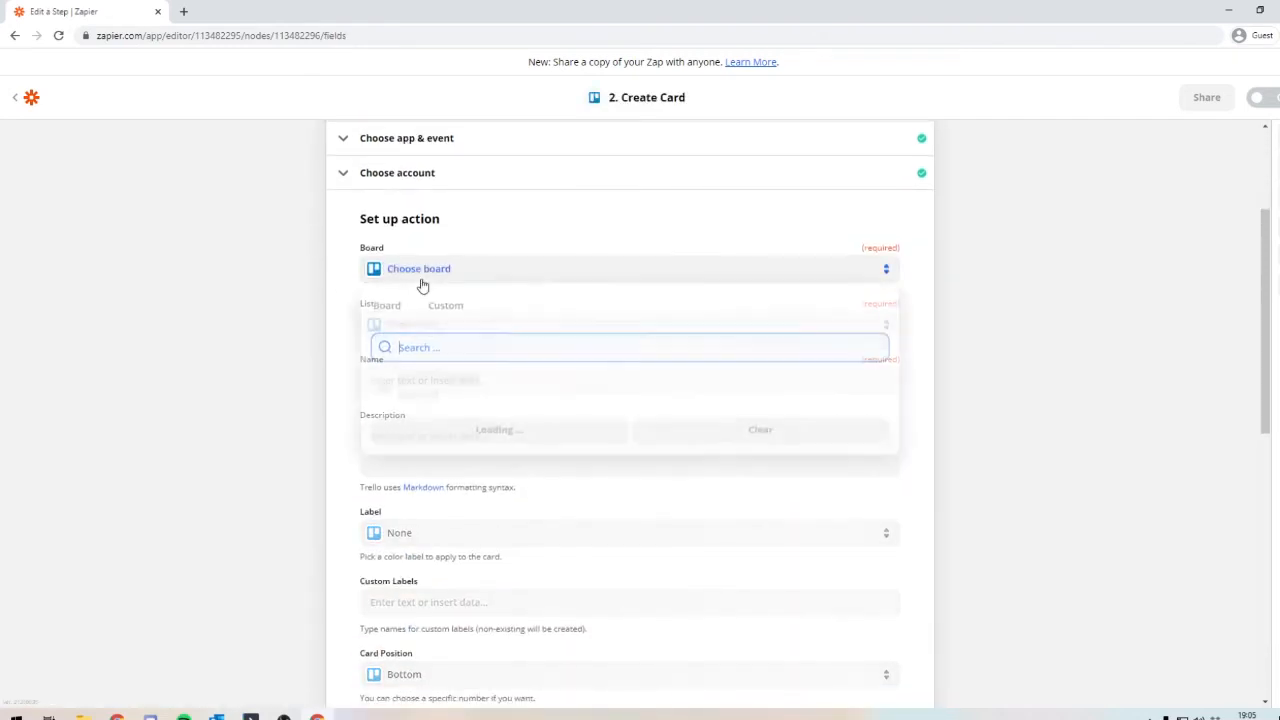
pyautogui.write('testiu')
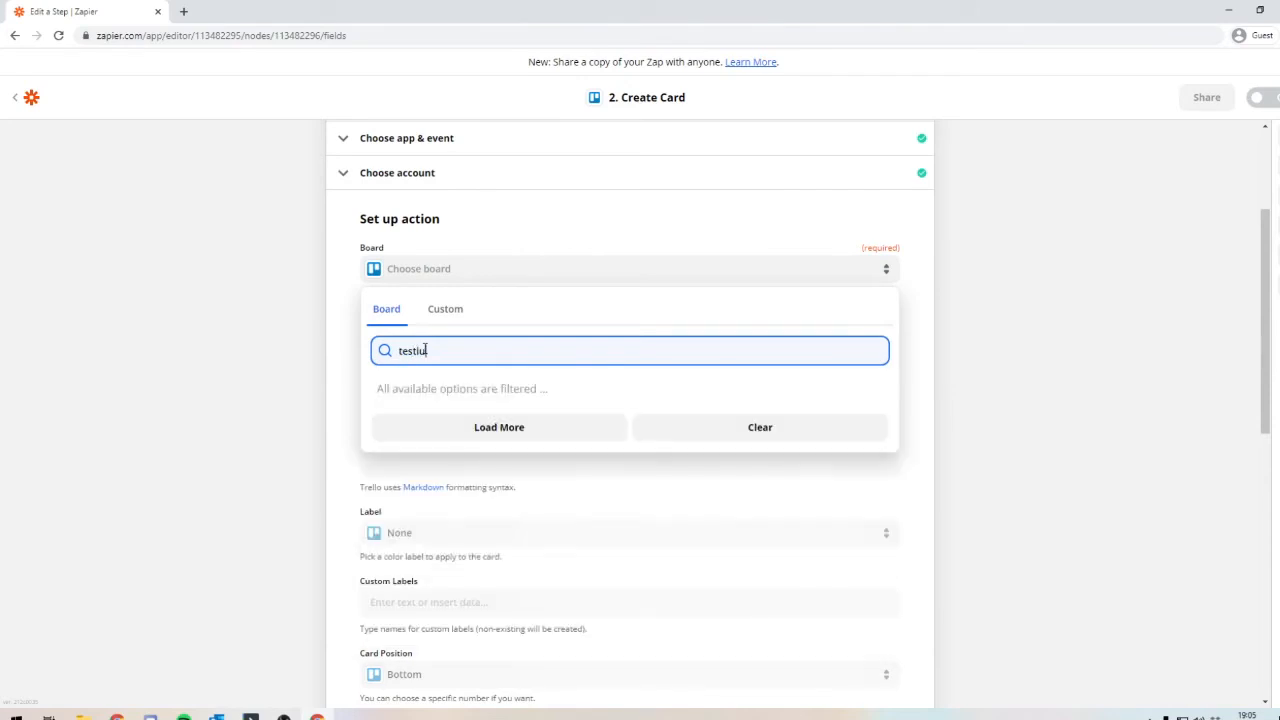
pyautogui.click(406, 384)
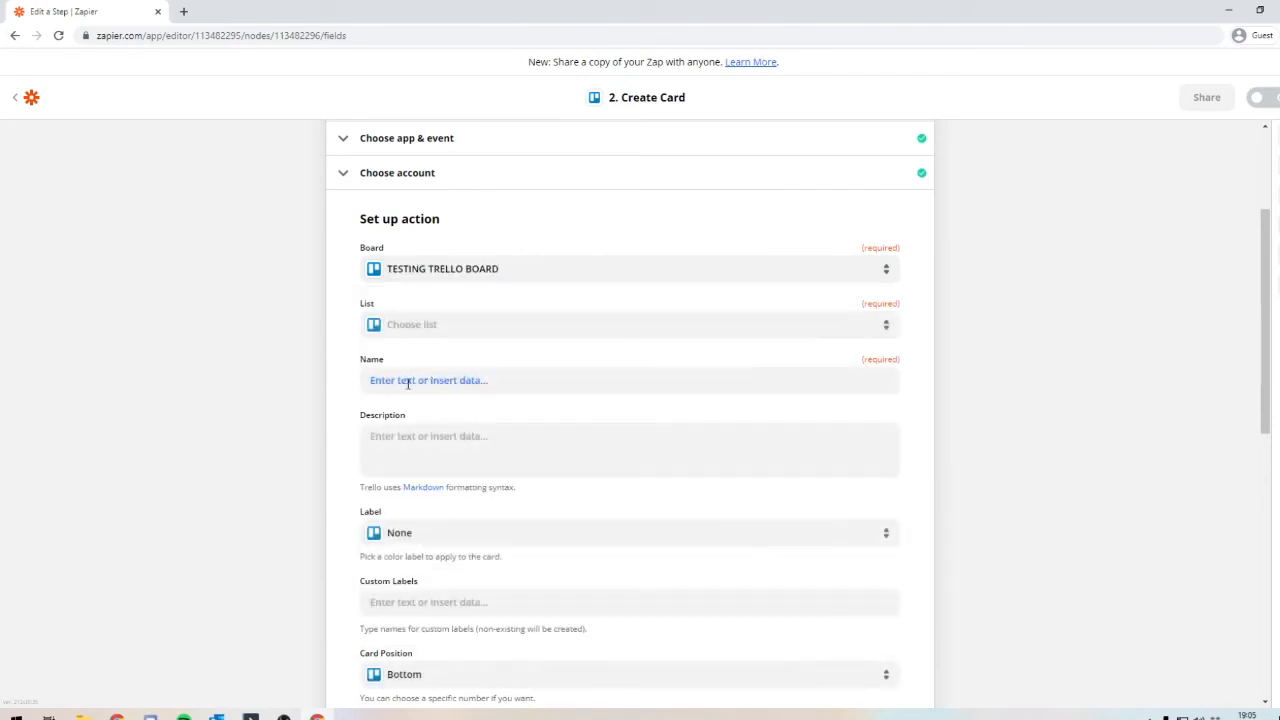
pyautogui.click(449, 330)
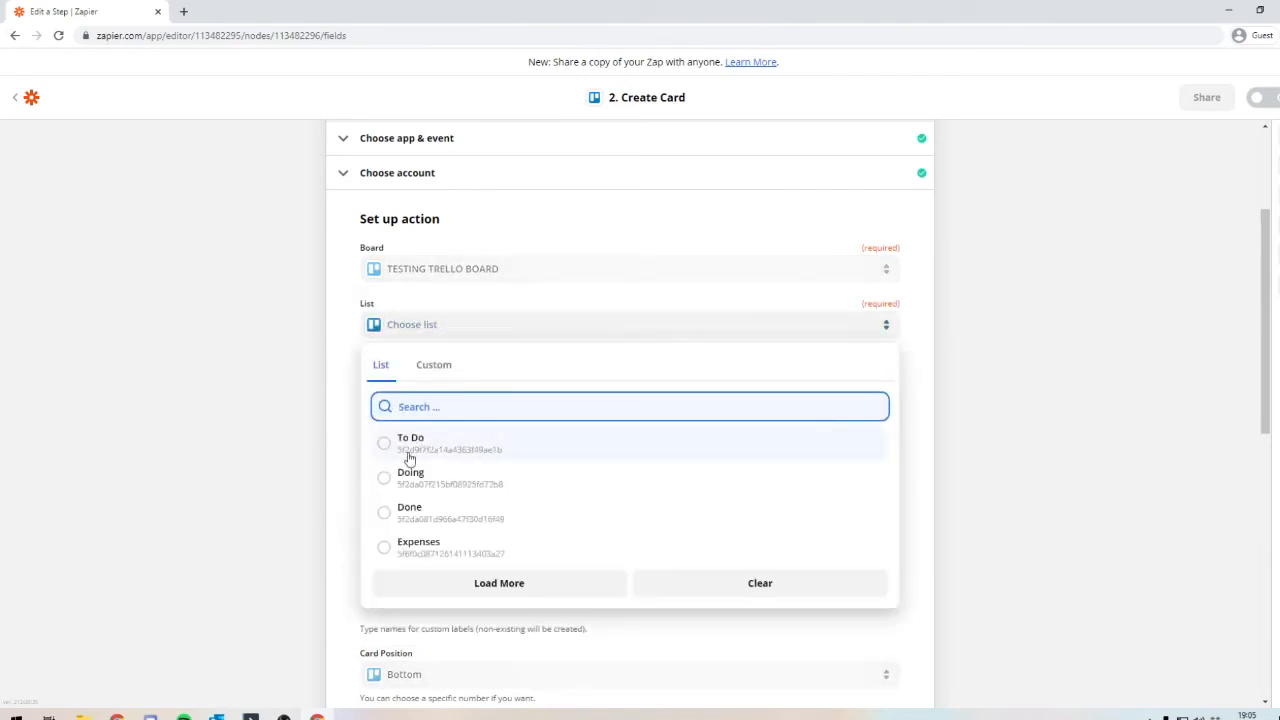
pyautogui.click(410, 445)
# Step: Name the Trello card "Schedule Social Media Posts"
pyautogui.click(421, 381)
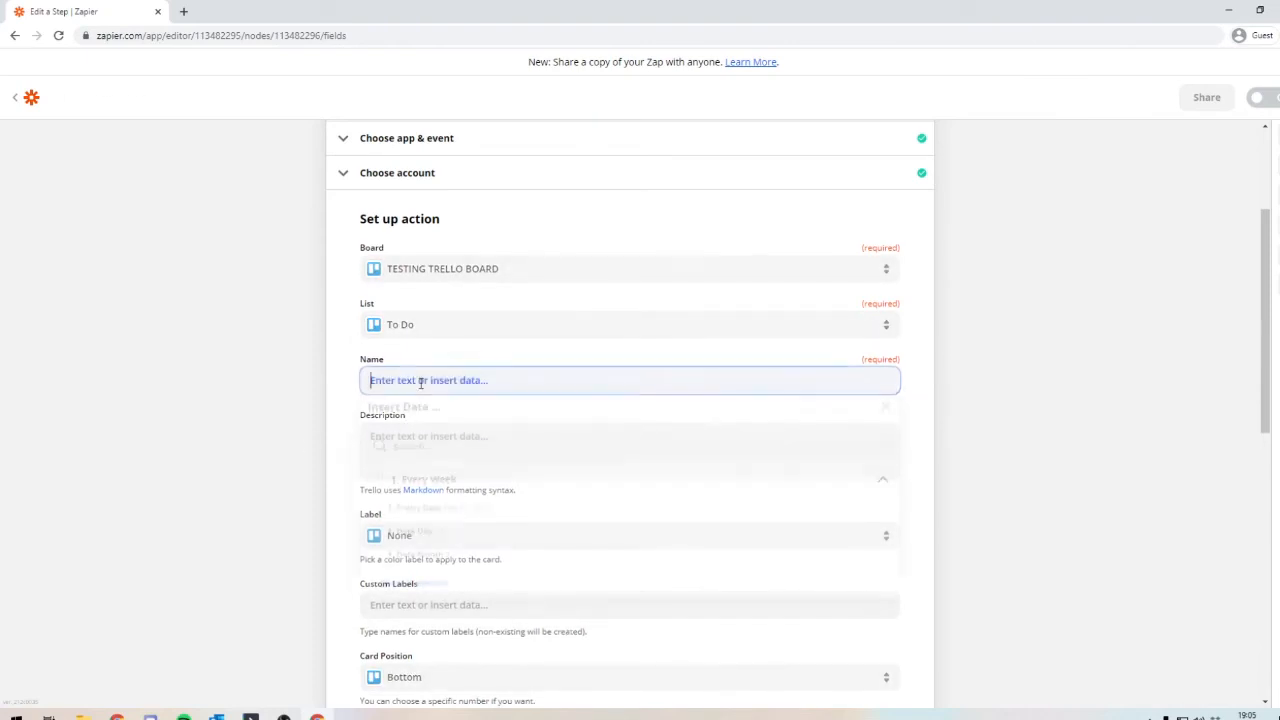
pyautogui.write('Schedule Social Media Posts')
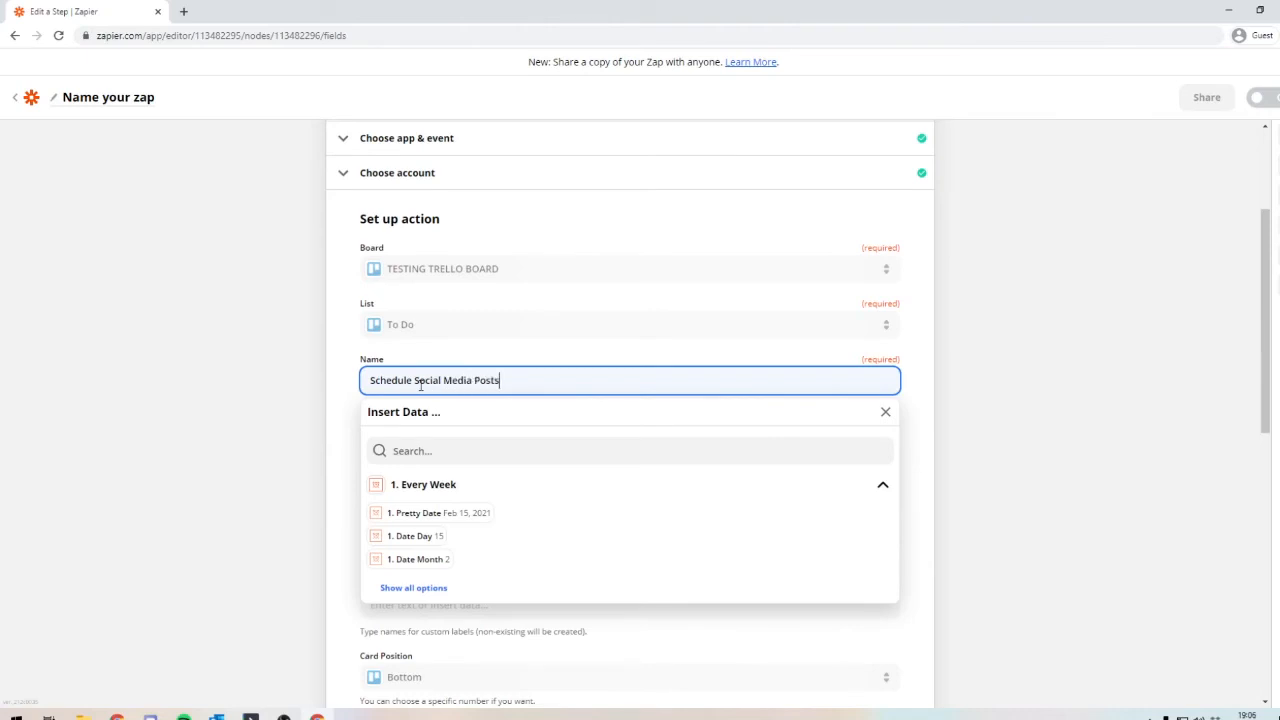
pyautogui.click(289, 403)
# Step: Enter "Schedule this weeks social media posts." as the card's description
pyautogui.scroll(-2, 260, 408)
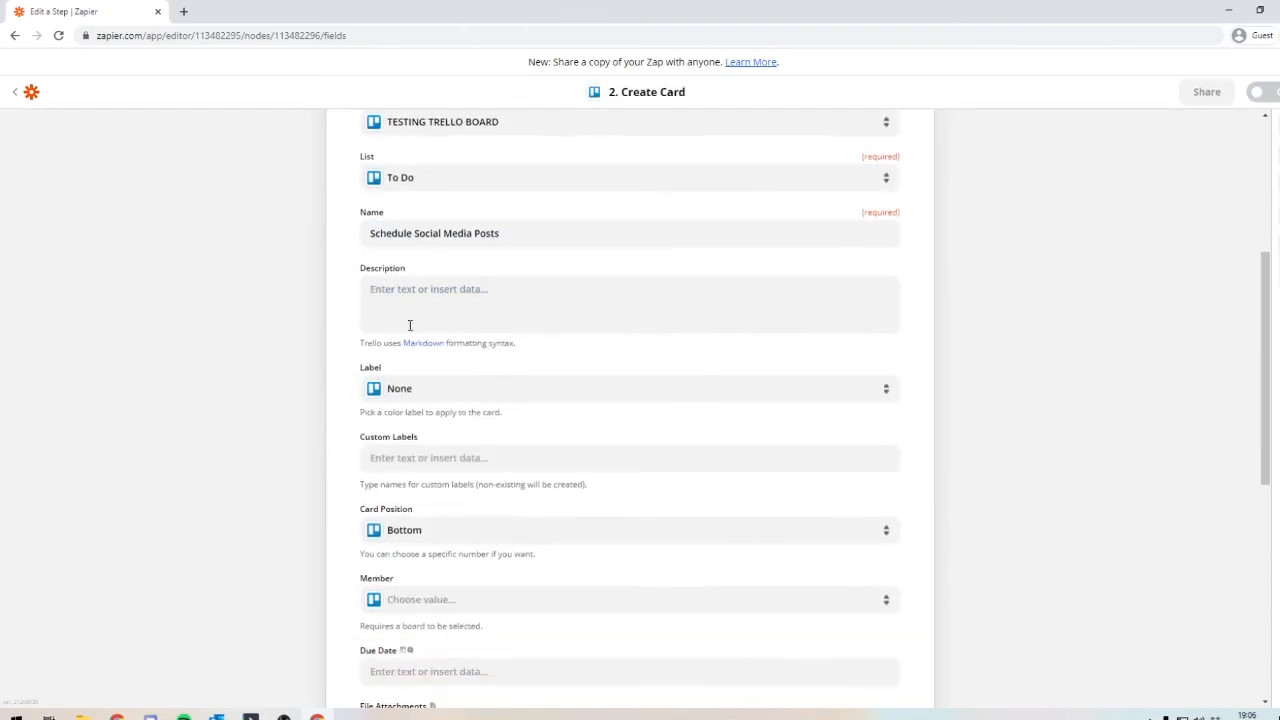
pyautogui.click(421, 308)
pyautogui.write('Sched')
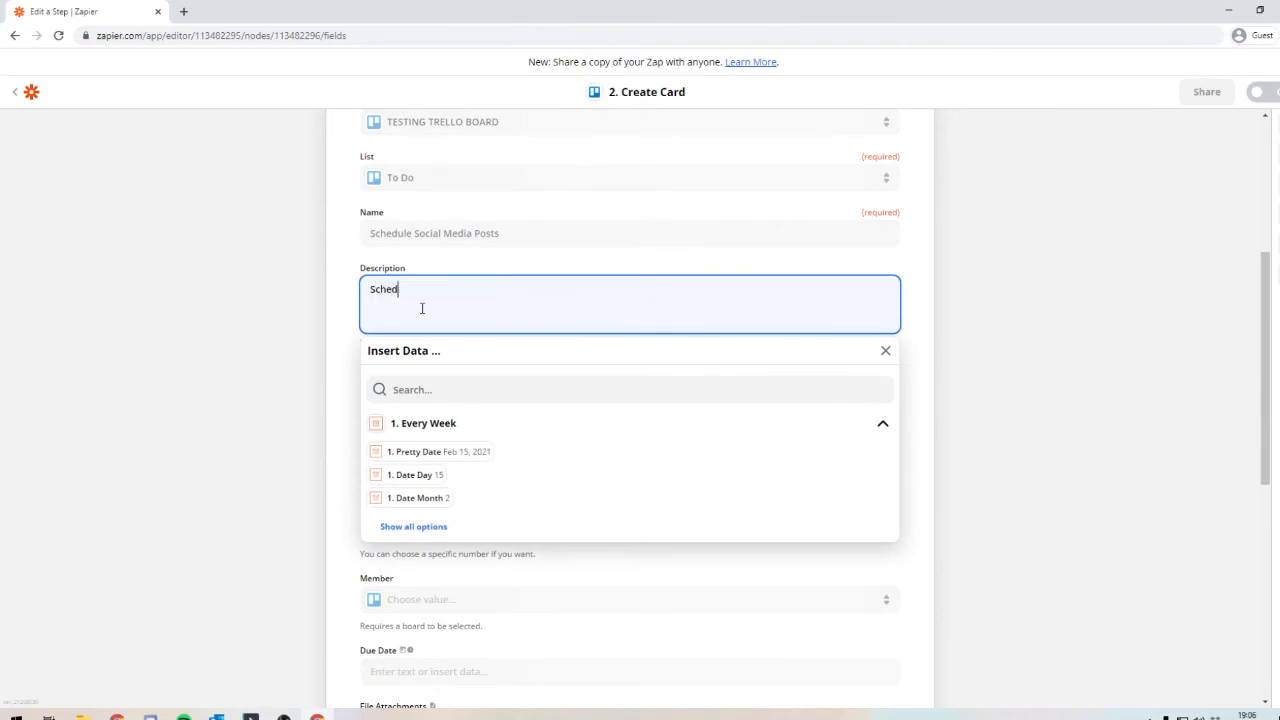
pyautogui.write('ule this weeks osic')
pyautogui.press('BackSpace')
pyautogui.press('BackSpace')
pyautogui.write('social media posts.')
pyautogui.press('Tab')
pyautogui.click(171, 351)
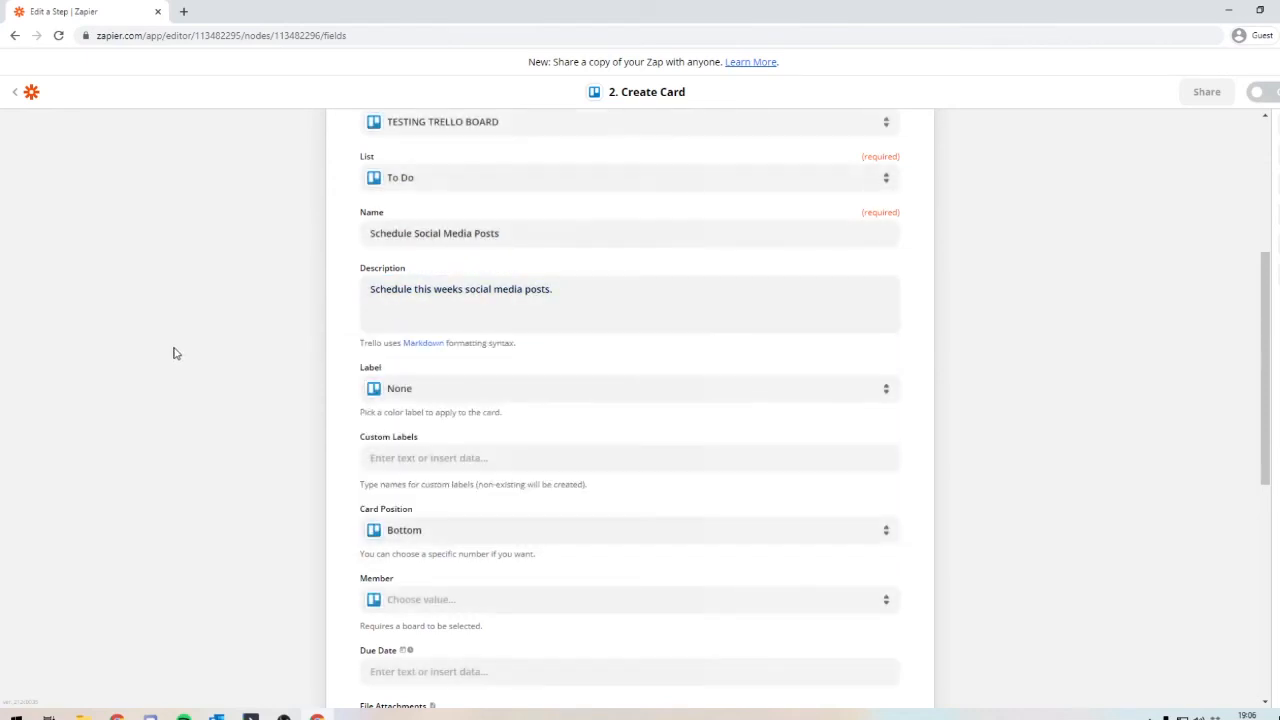
# Step: Set the card's label to Purple and its card position to Top
pyautogui.click(446, 400)
pyautogui.scroll(-2, 441, 537)
pyautogui.click(443, 552)
pyautogui.scroll(-2, 171, 486)
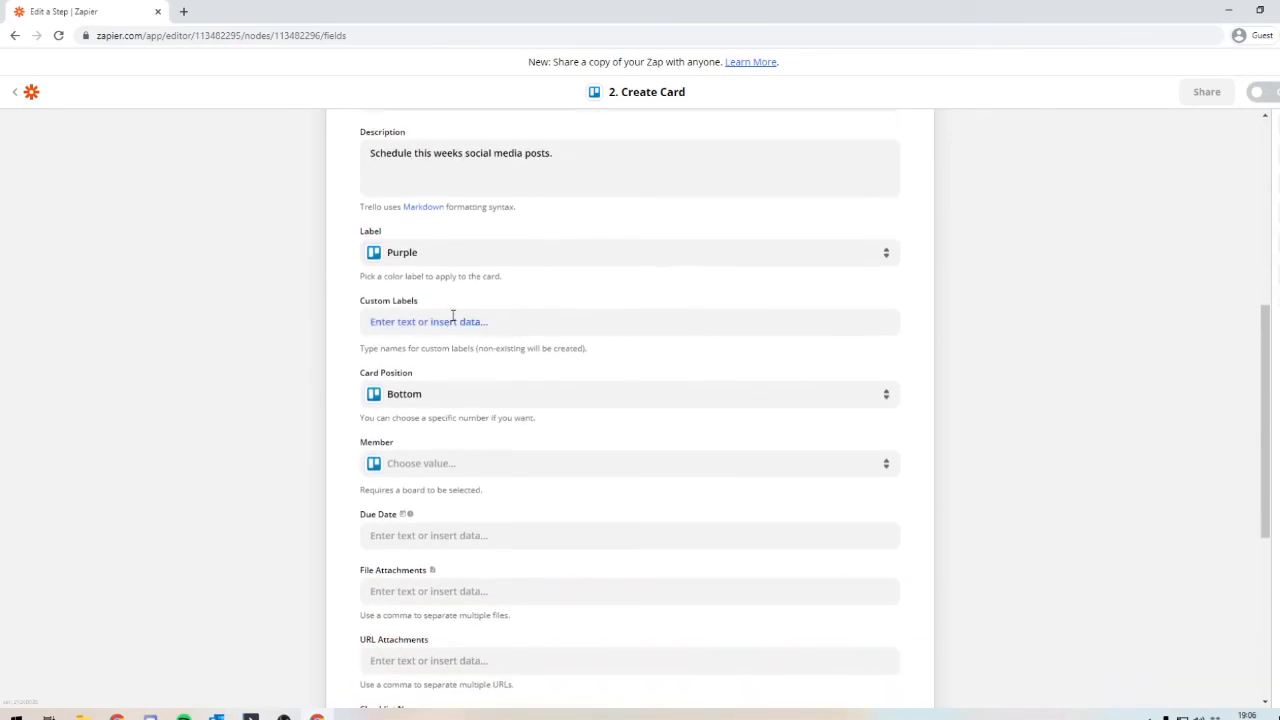
pyautogui.scroll(-2, 451, 314)
pyautogui.click(423, 262)
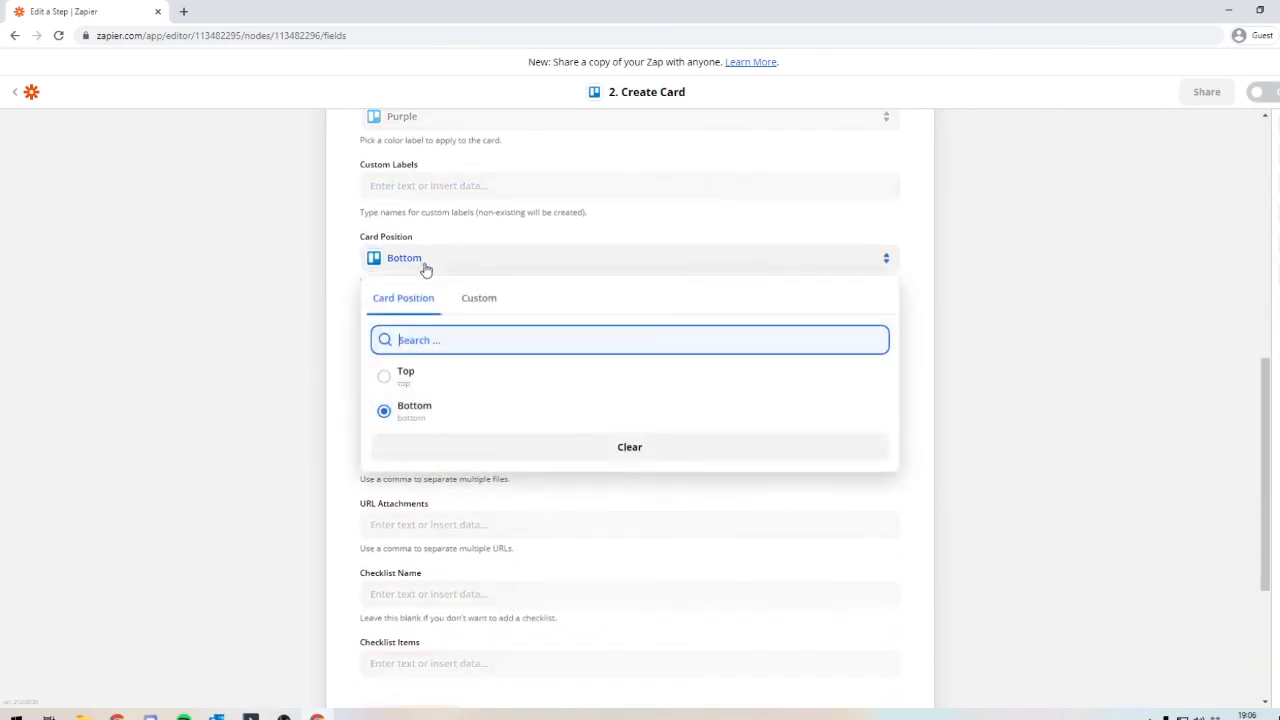
pyautogui.click(425, 373)
# Step: View the members that can be assigned to the card without choosing one
pyautogui.click(463, 329)
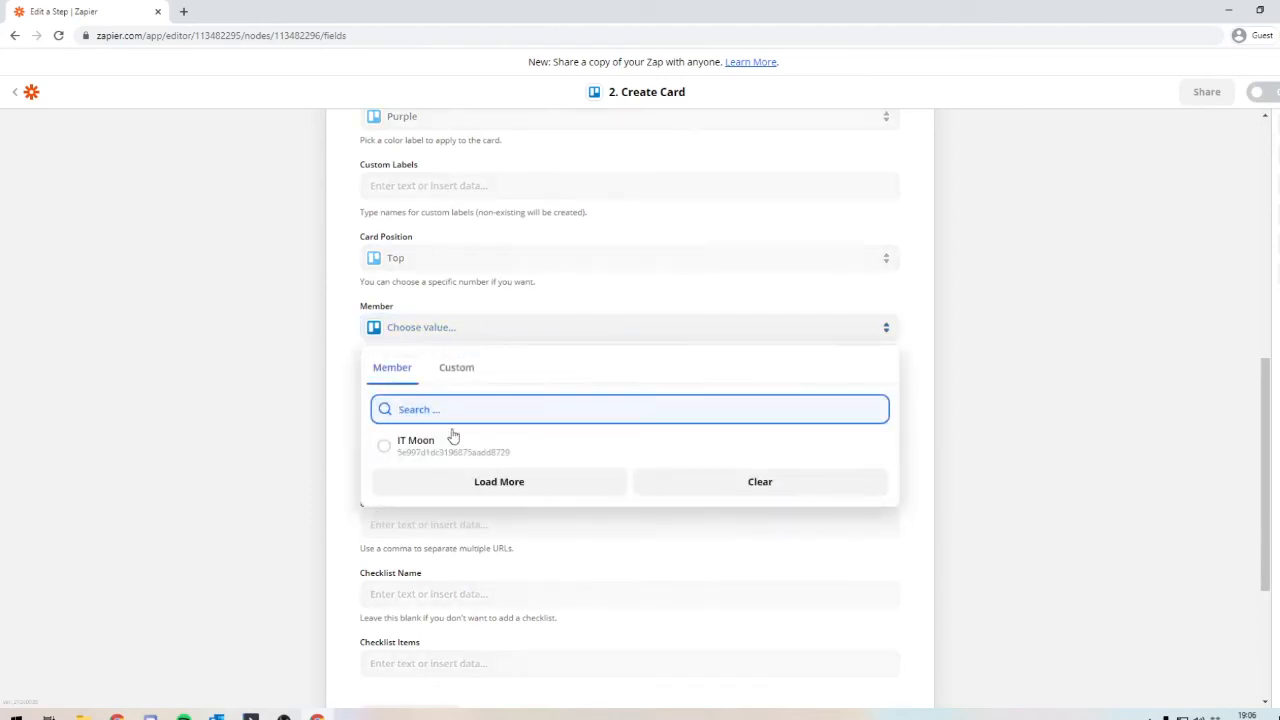
pyautogui.click(307, 375)
pyautogui.scroll(-1, 449, 380)
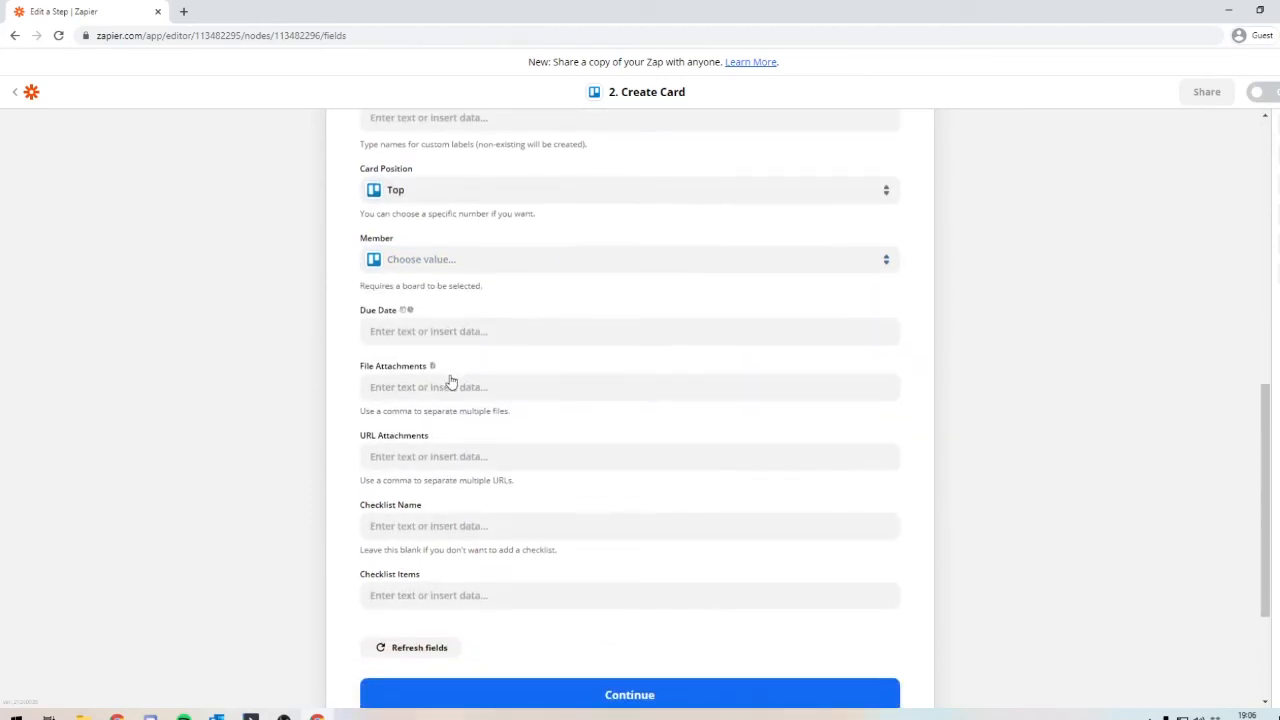
# Step: Try to set the card's due date to the weekly trigger's ID timestamp followed by +2
pyautogui.click(394, 335)
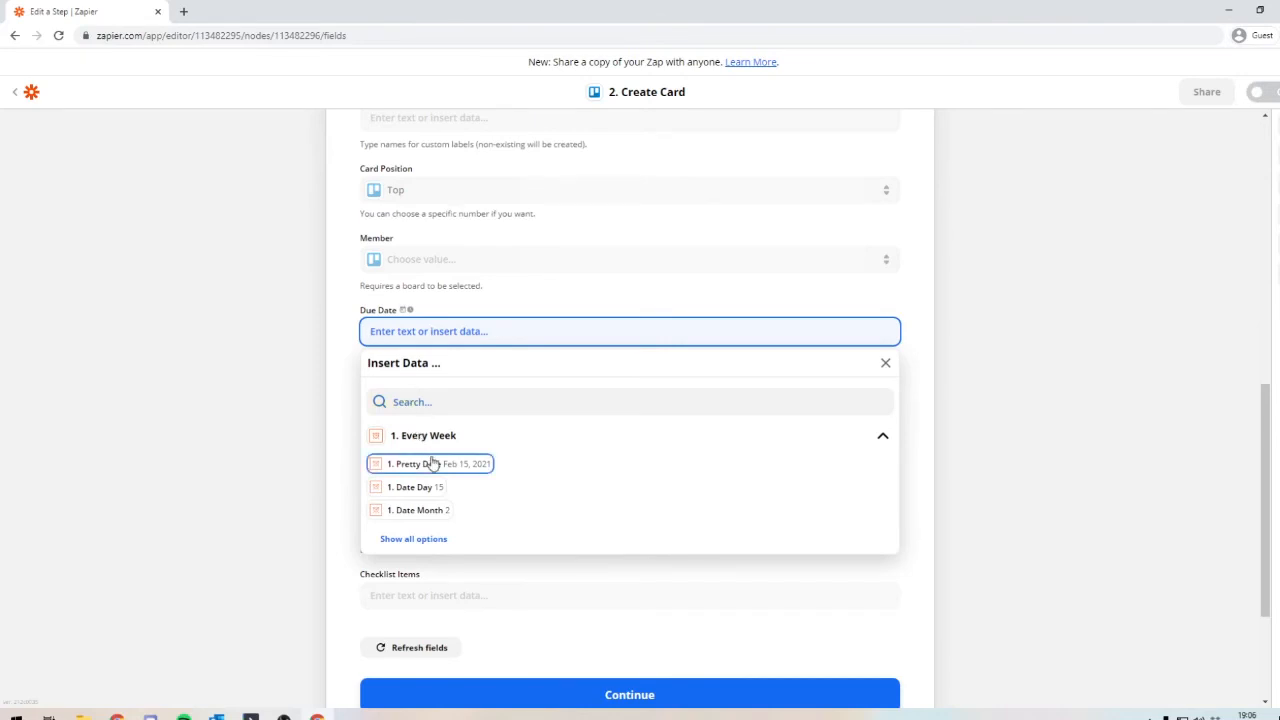
pyautogui.click(413, 548)
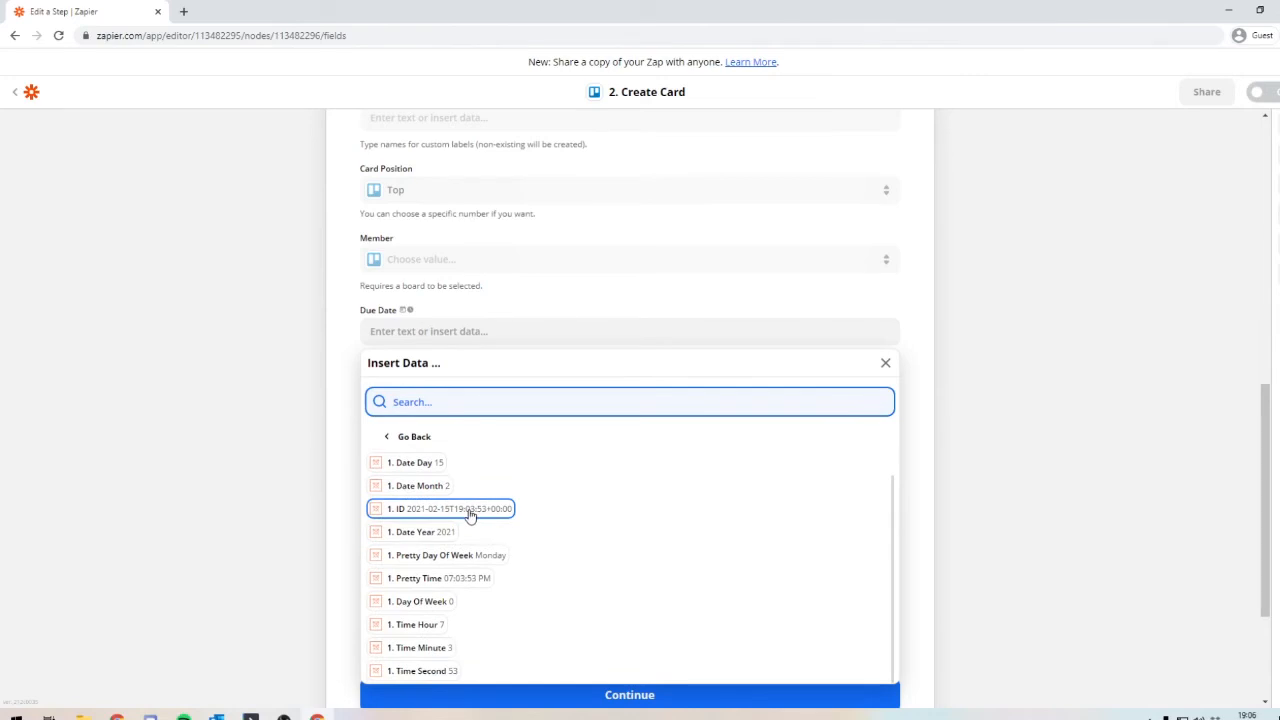
pyautogui.scroll(-2, 466, 514)
pyautogui.scroll(2, 280, 463)
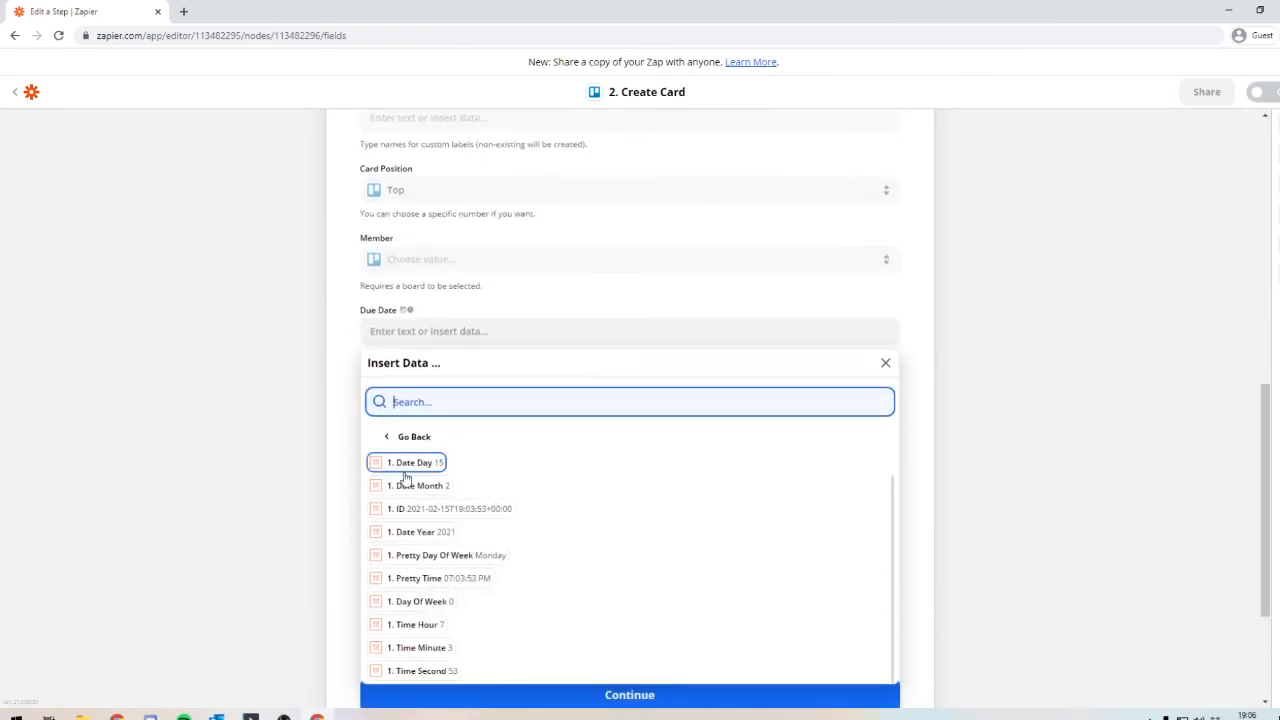
pyautogui.click(497, 511)
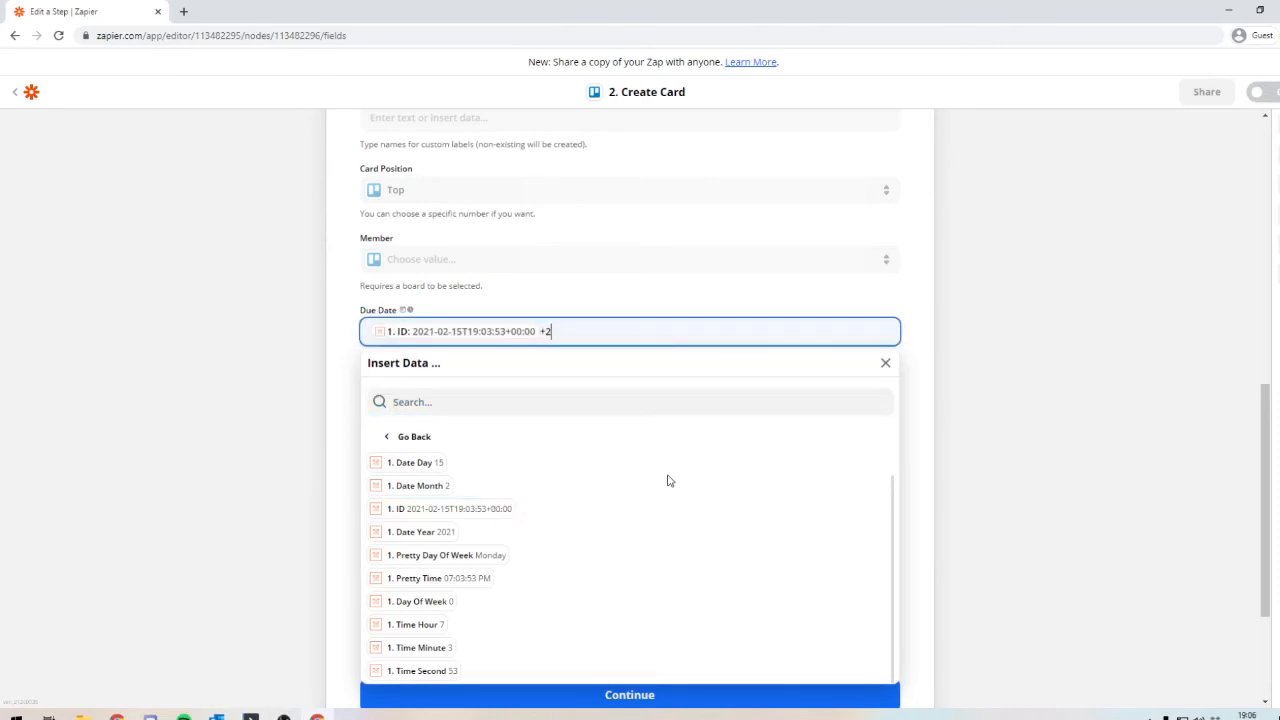
# Step: Look through the weekly trigger data available for the checklist name, leaving the field empty
pyautogui.scroll(-2, 434, 374)
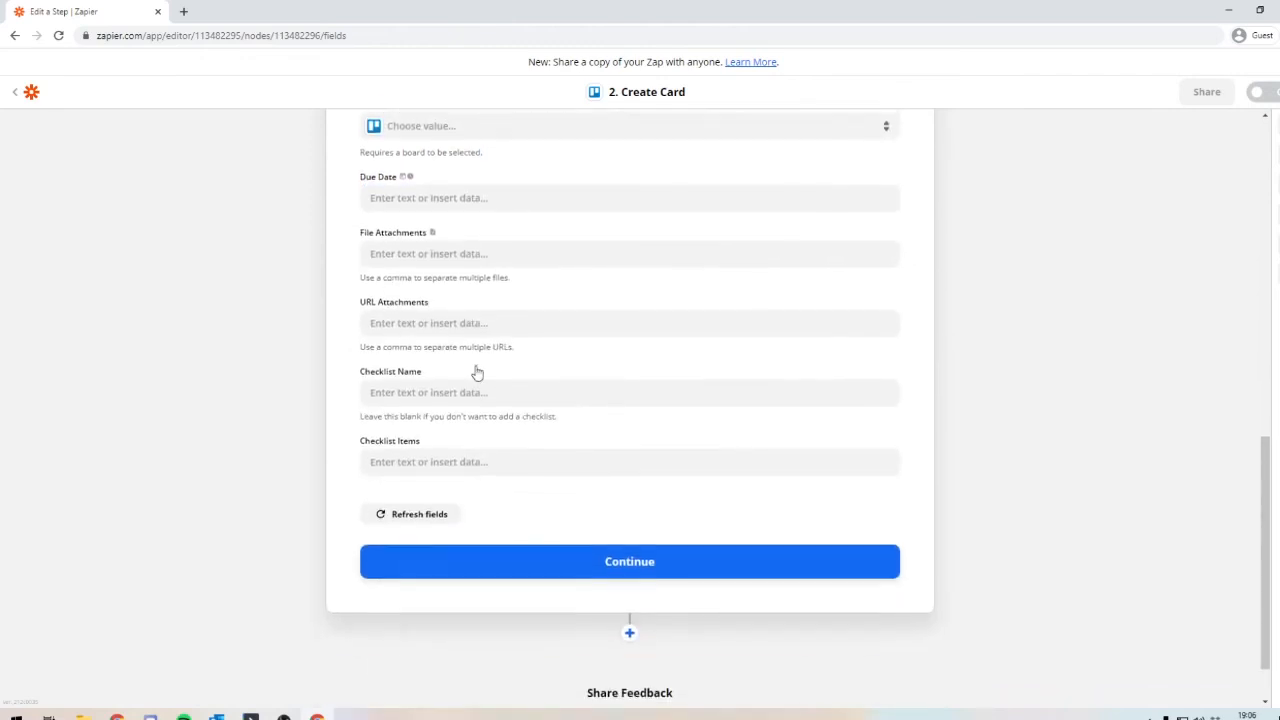
pyautogui.click(422, 386)
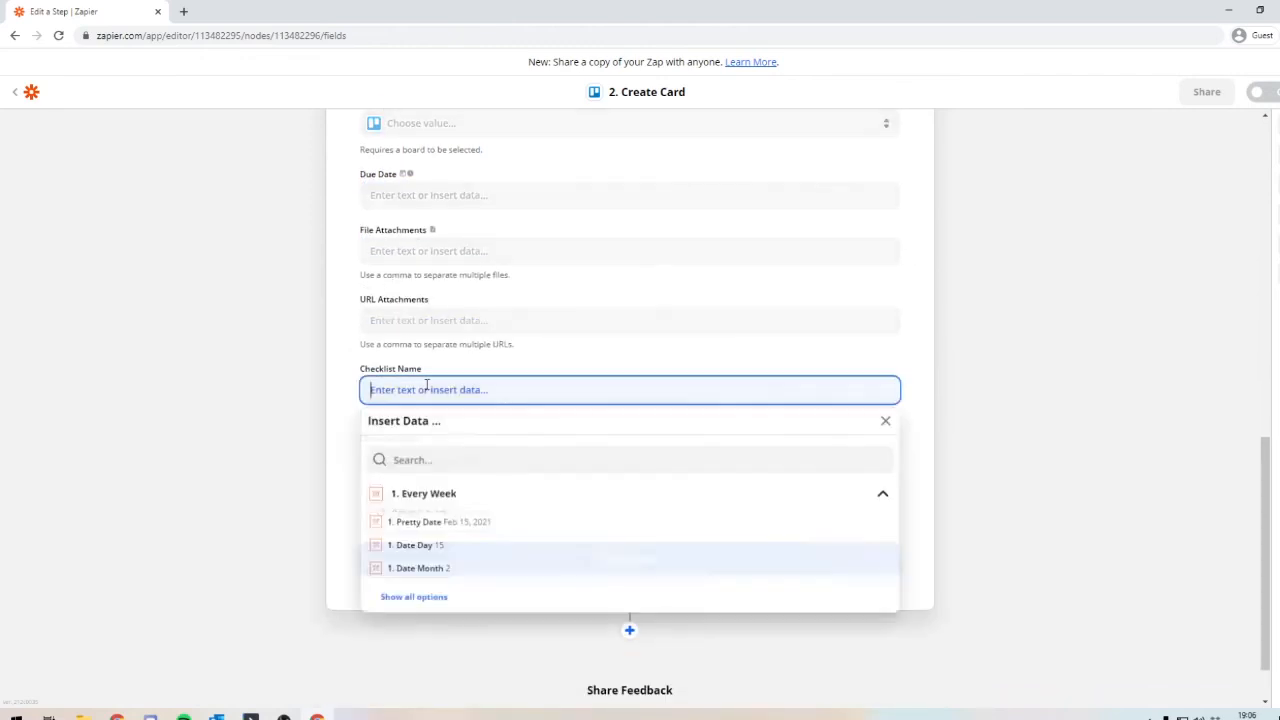
pyautogui.click(416, 597)
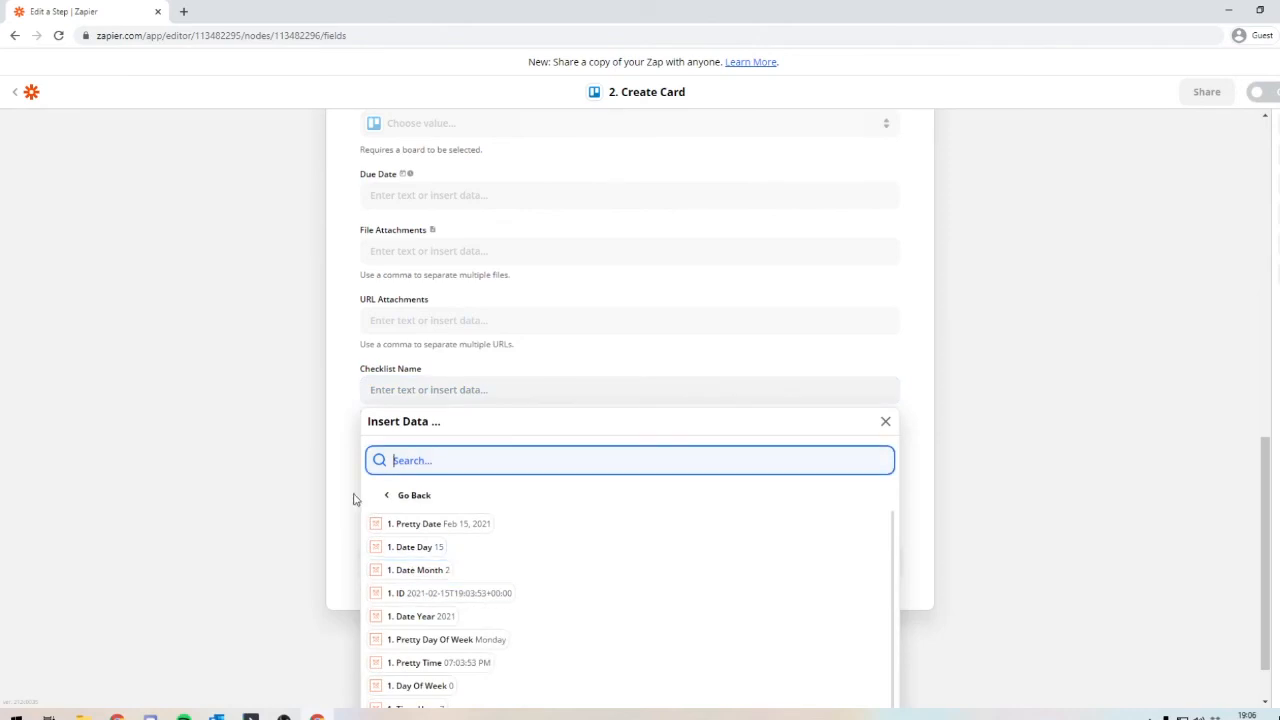
pyautogui.scroll(-3, 426, 474)
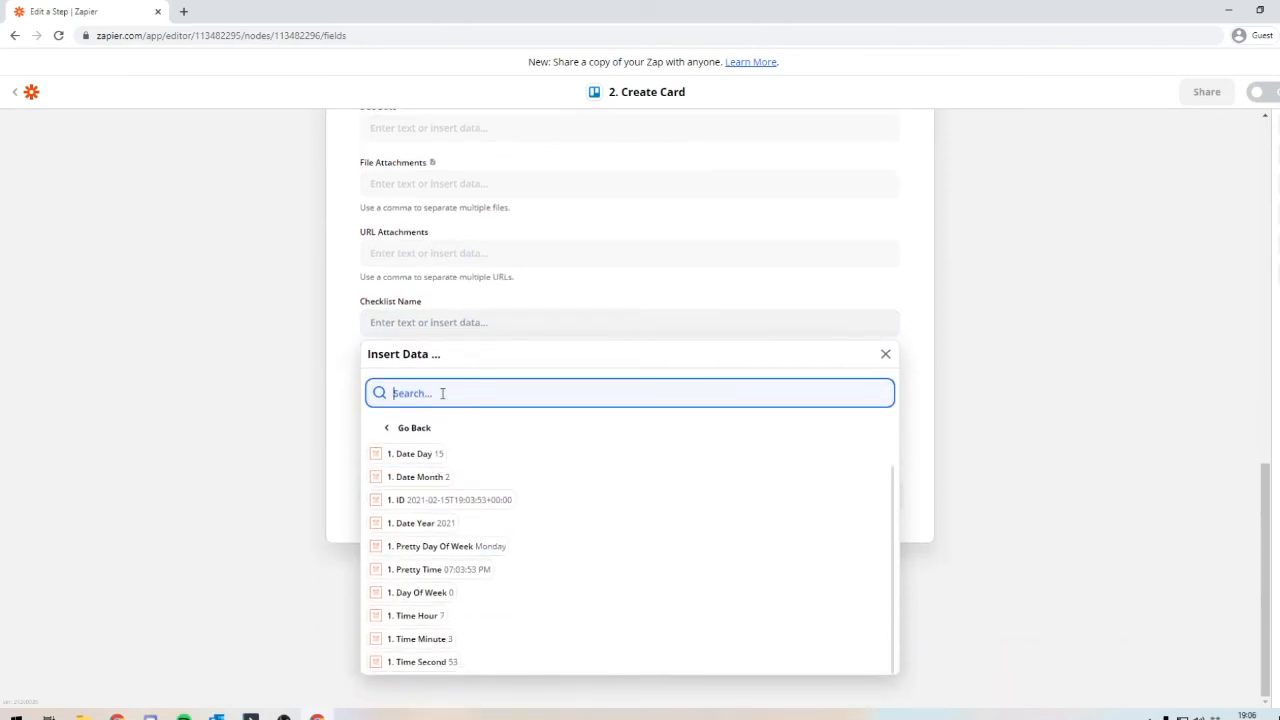
pyautogui.click(140, 307)
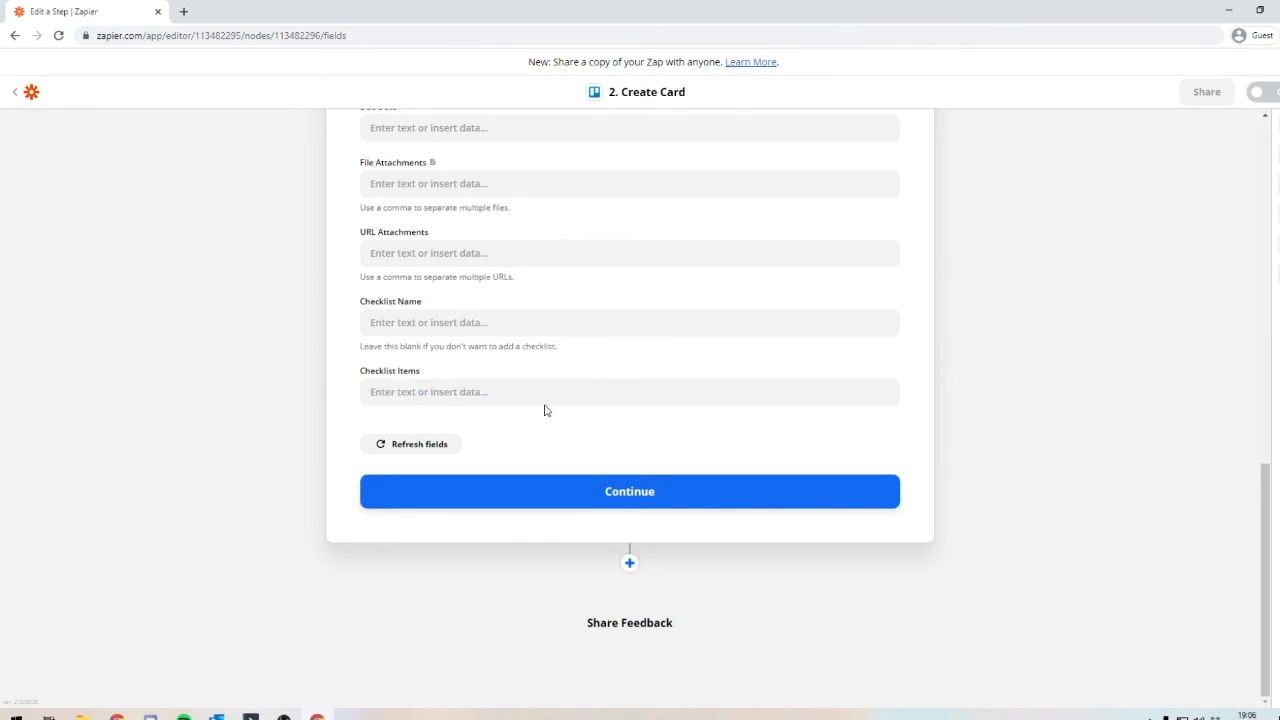
# Step: Finish the action setup by testing the Create Card action in Trello, and turn on the Zap
pyautogui.click(554, 499)
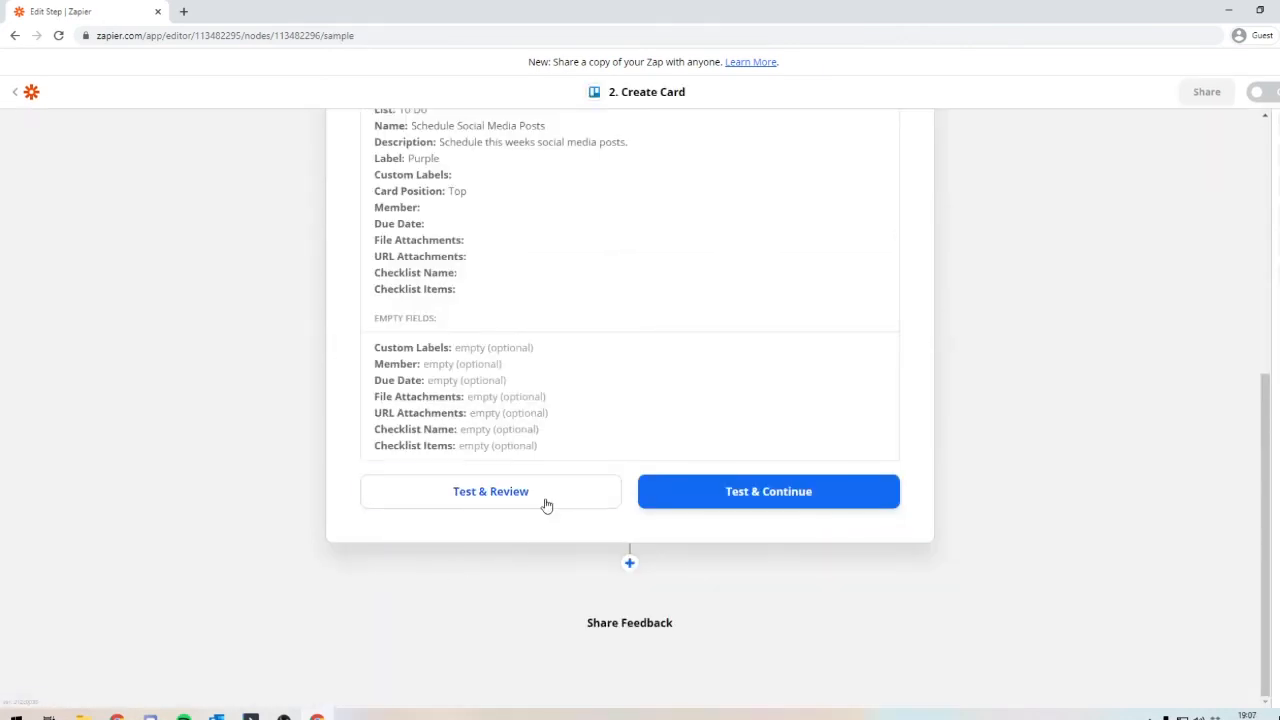
pyautogui.click(546, 505)
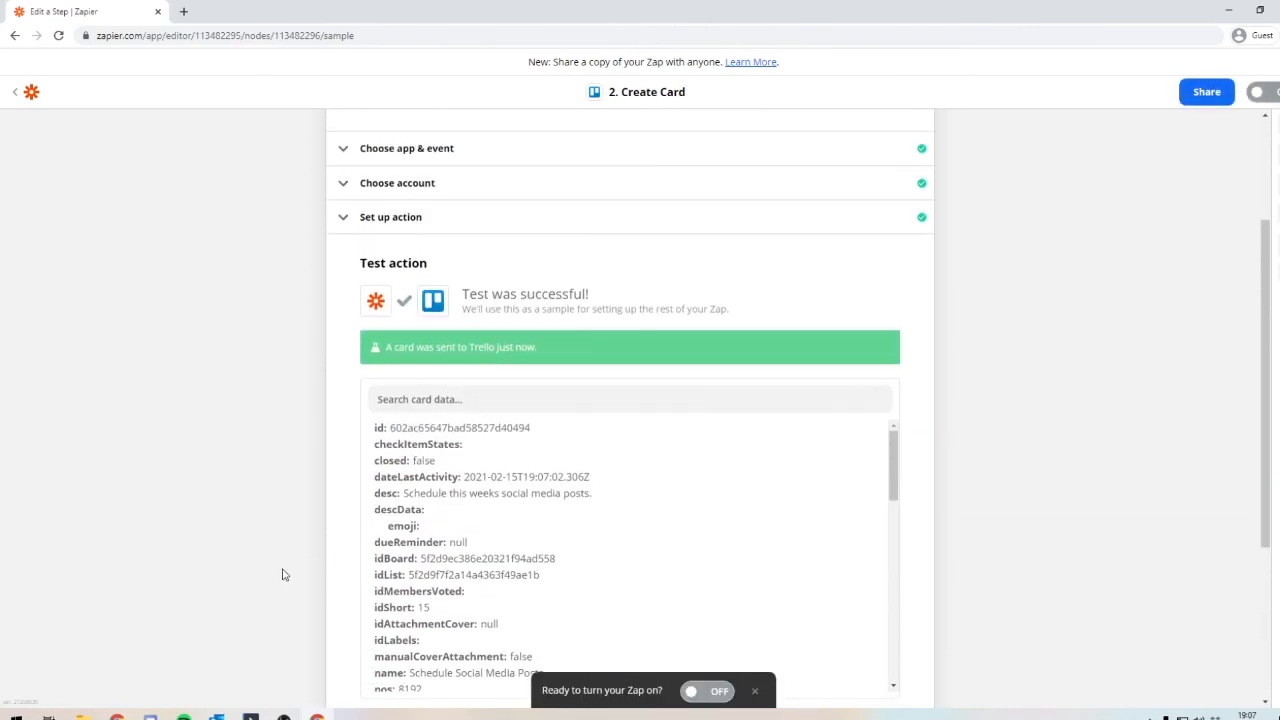
pyautogui.scroll(-3, 478, 626)
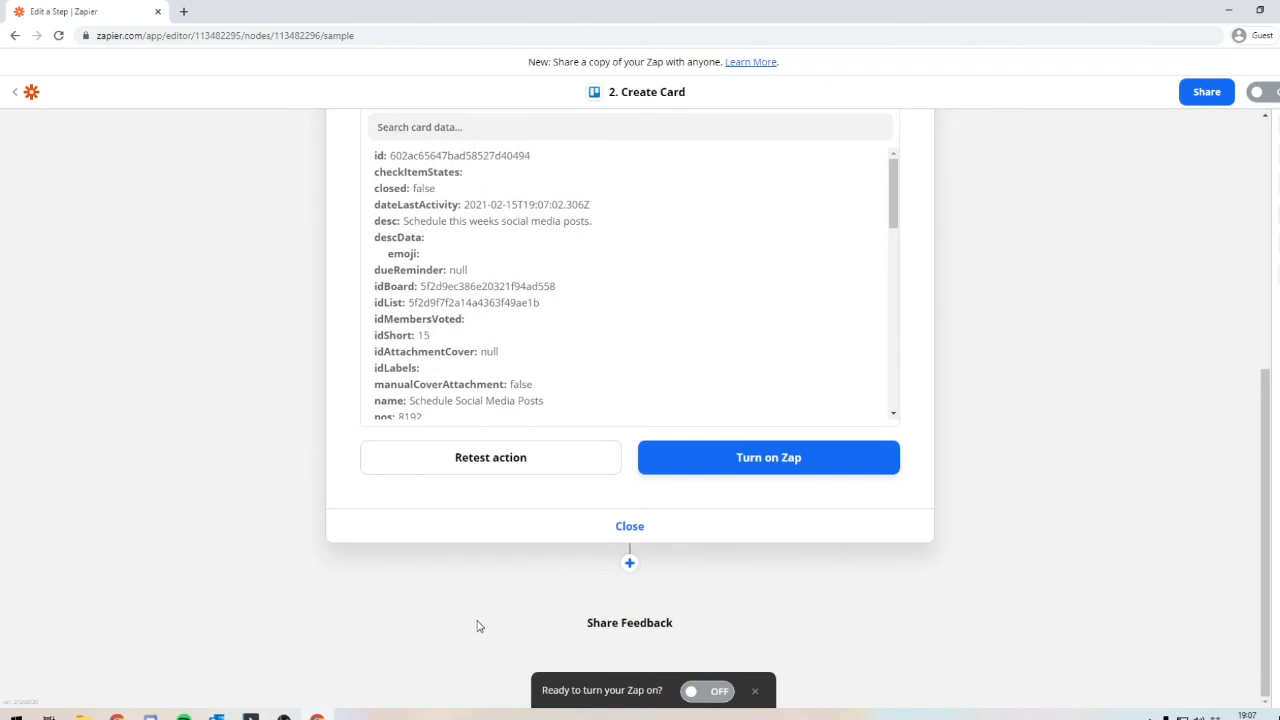
pyautogui.click(737, 457)
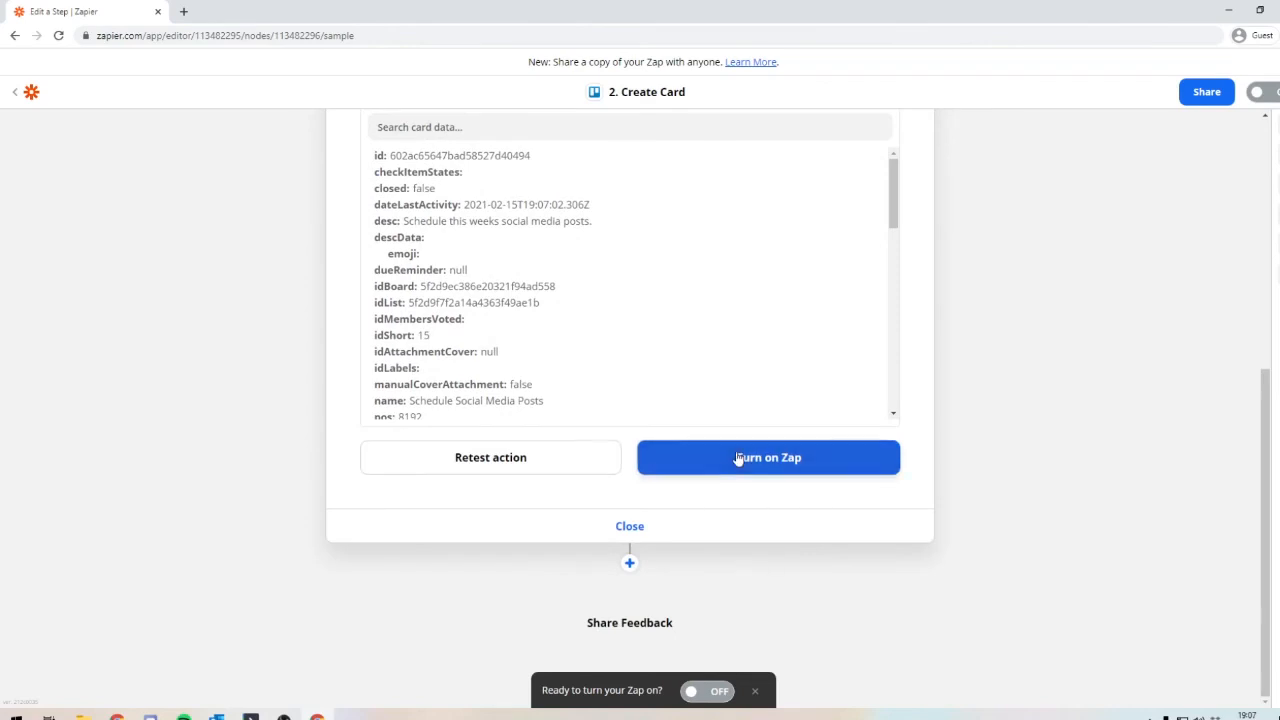
pyautogui.click(768, 207)
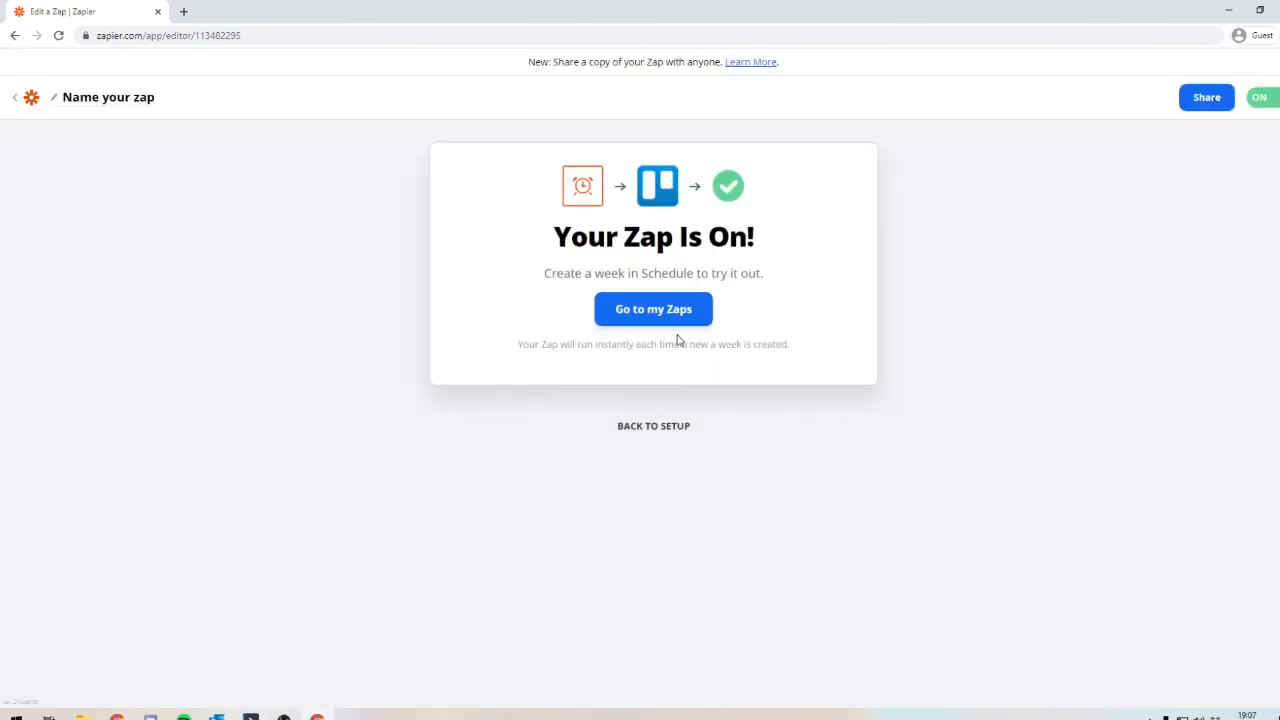
# Step: Open the Zap's name for editing
pyautogui.click(104, 103)
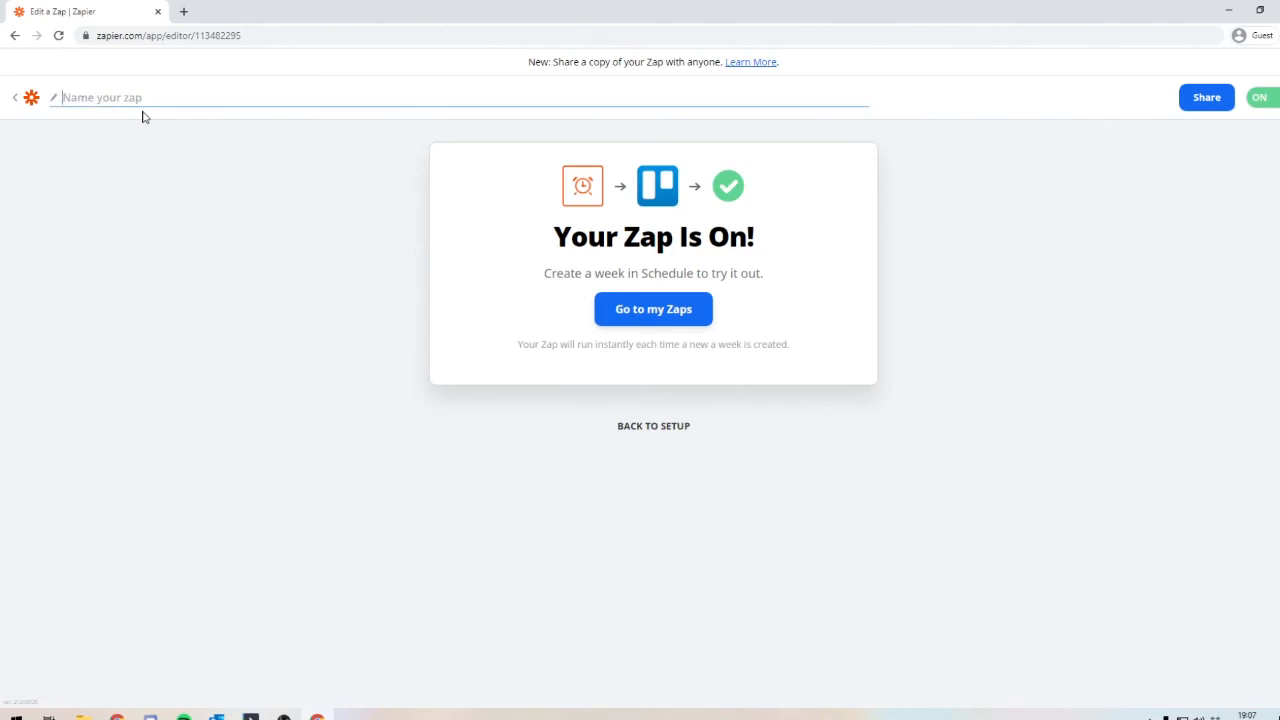